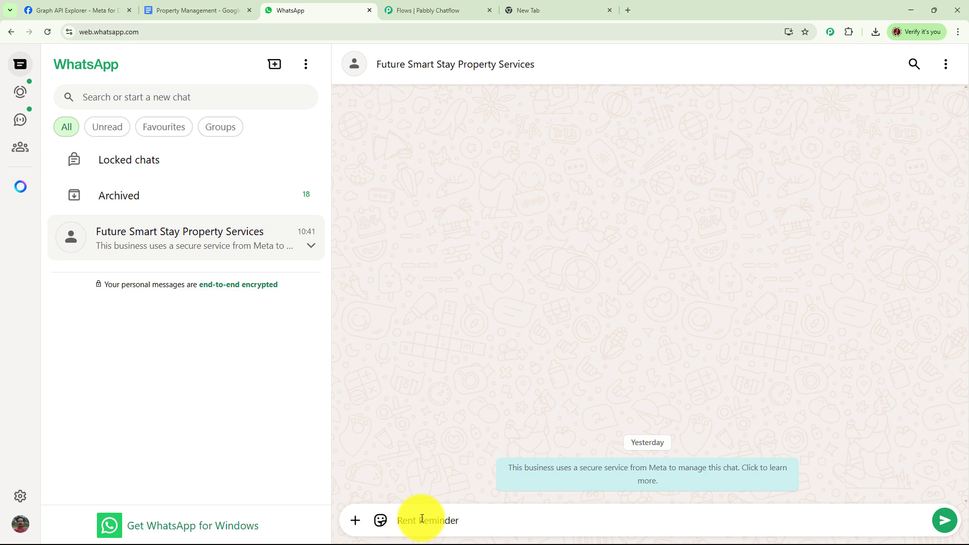
Send the Rent Reminder message, choose the chatbot's Rent Reminder option and answer with the due date 5th July
{"action": "key", "text": "Return"}
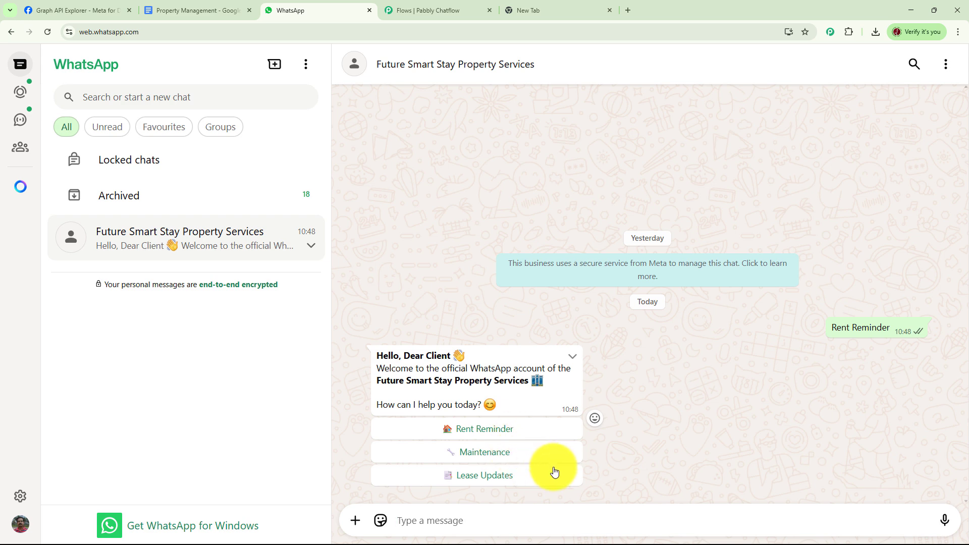
{"action": "left_click", "coordinate": [501, 434]}
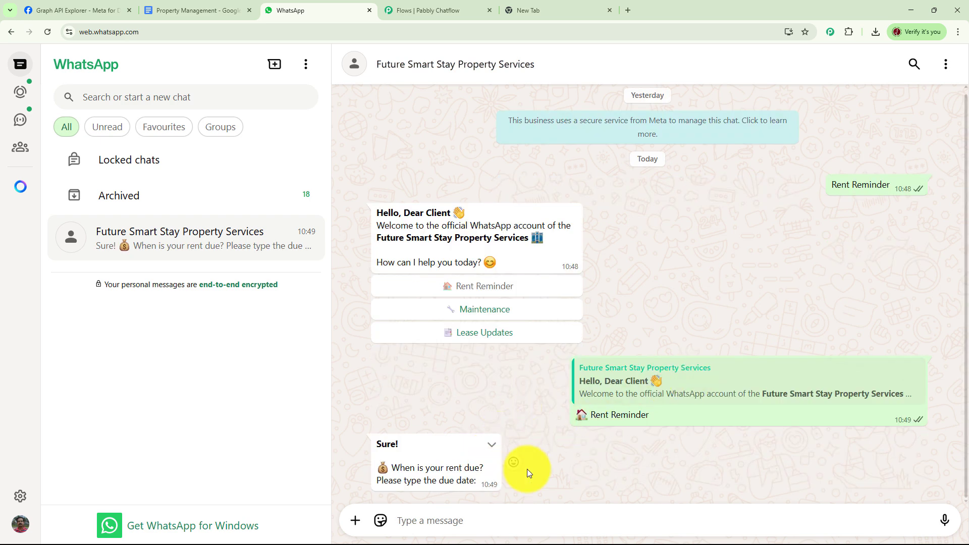
{"action": "left_click", "coordinate": [474, 521]}
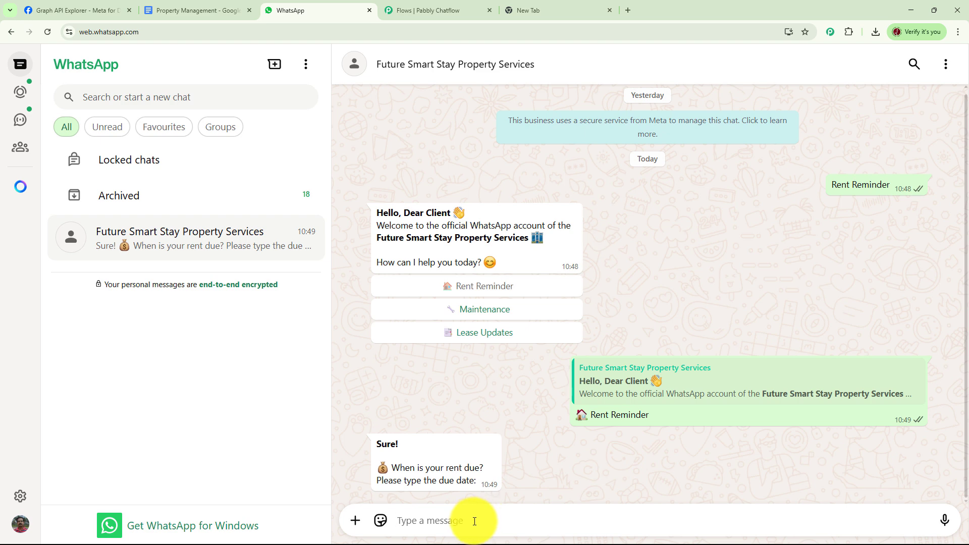
{"action": "type", "text": "5th July"}
{"action": "key", "text": "Return"}
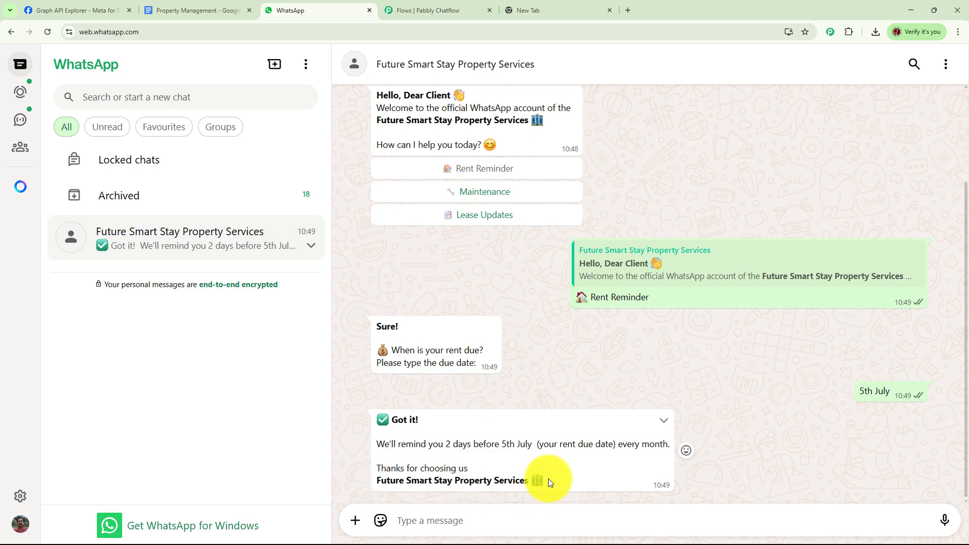
Choose Maintenance in the chatbot's welcome message and report an Electrical Issue
{"action": "left_click", "coordinate": [498, 197]}
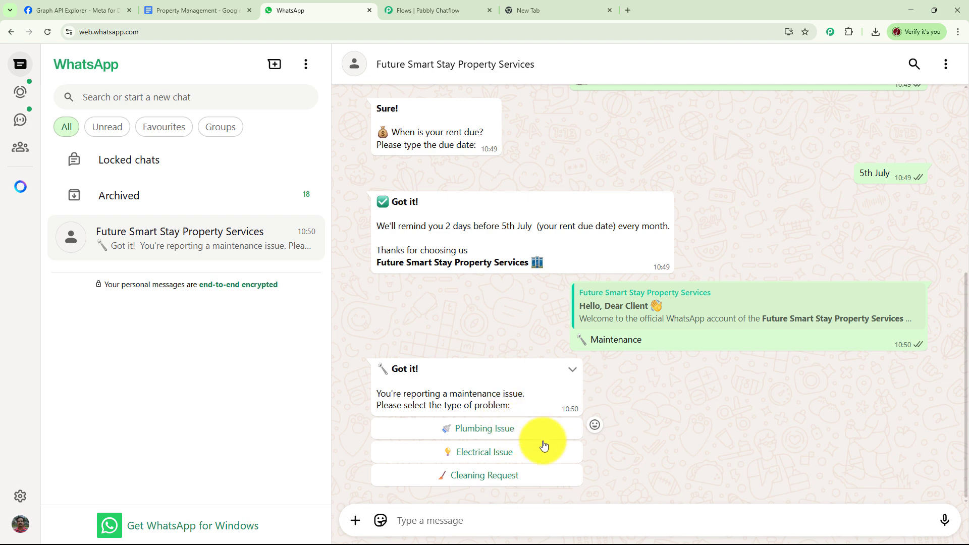
{"action": "left_click", "coordinate": [489, 459]}
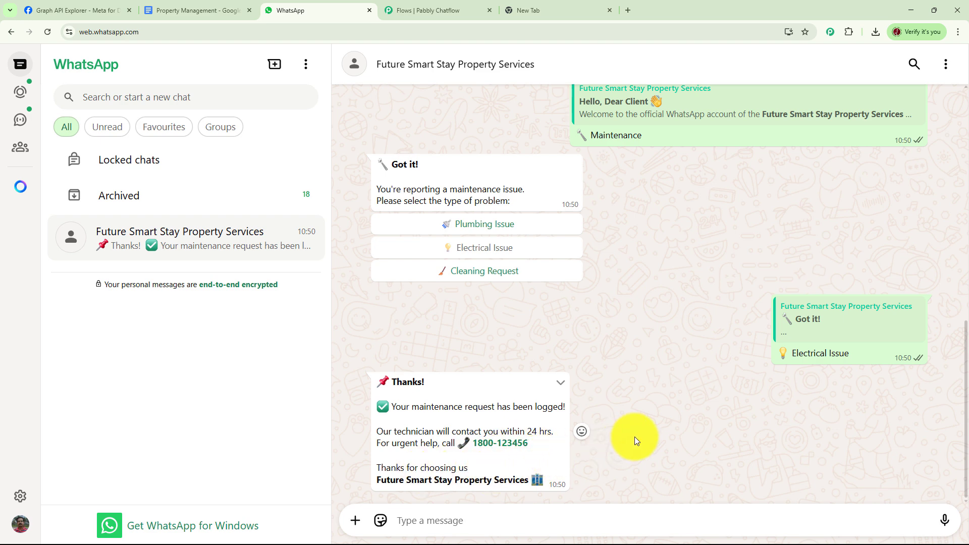
Request Lease Updates from the chatbot, ask for Lease Expiry and choose Renew Lease, then review the conversation from its beginning
{"action": "scroll", "coordinate": [634, 395], "scroll_direction": "up", "scroll_amount": 8}
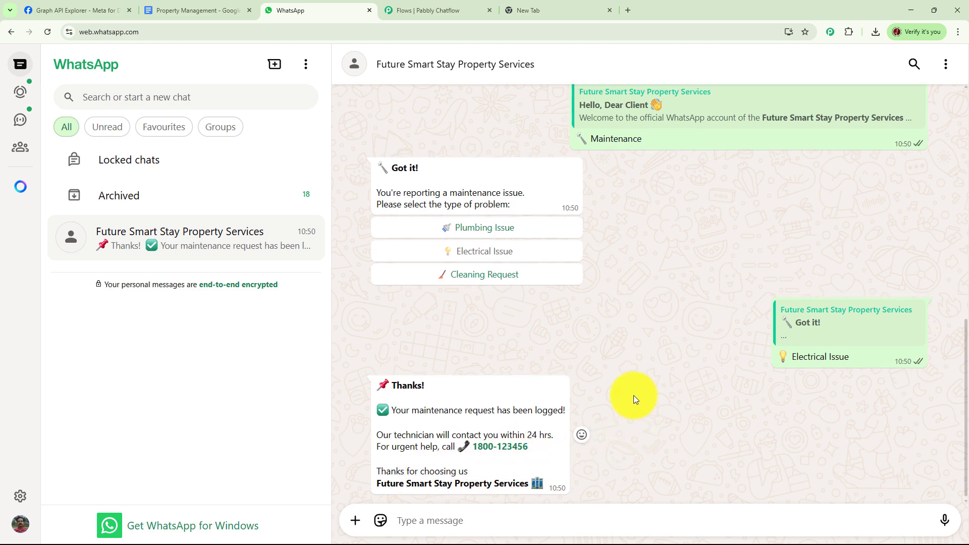
{"action": "left_click", "coordinate": [503, 247]}
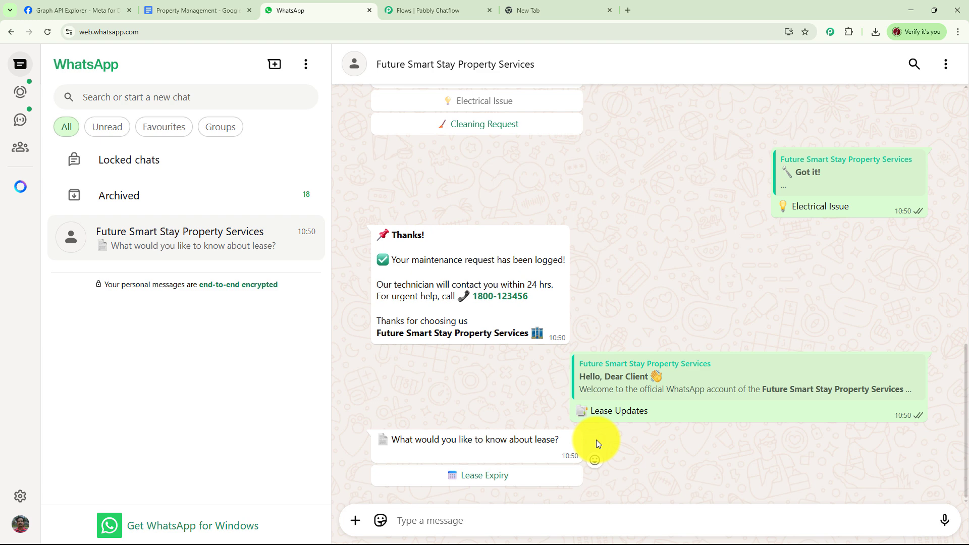
{"action": "left_click", "coordinate": [504, 476]}
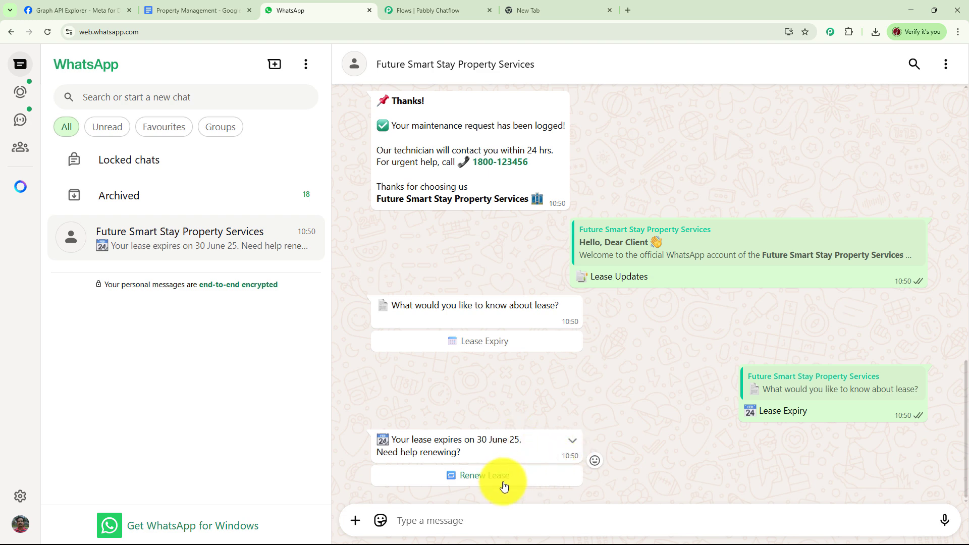
{"action": "left_click", "coordinate": [482, 481]}
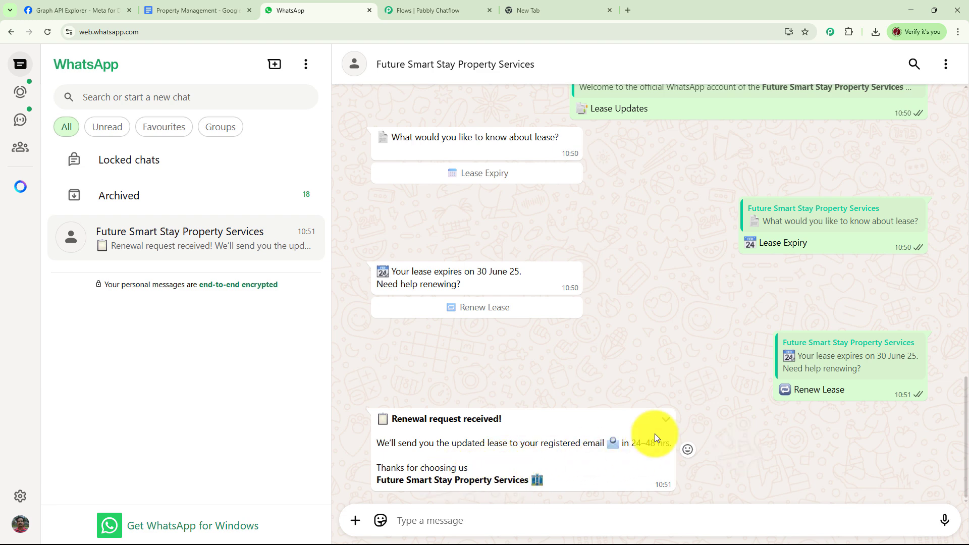
{"action": "scroll", "coordinate": [676, 419], "scroll_direction": "up", "scroll_amount": 10}
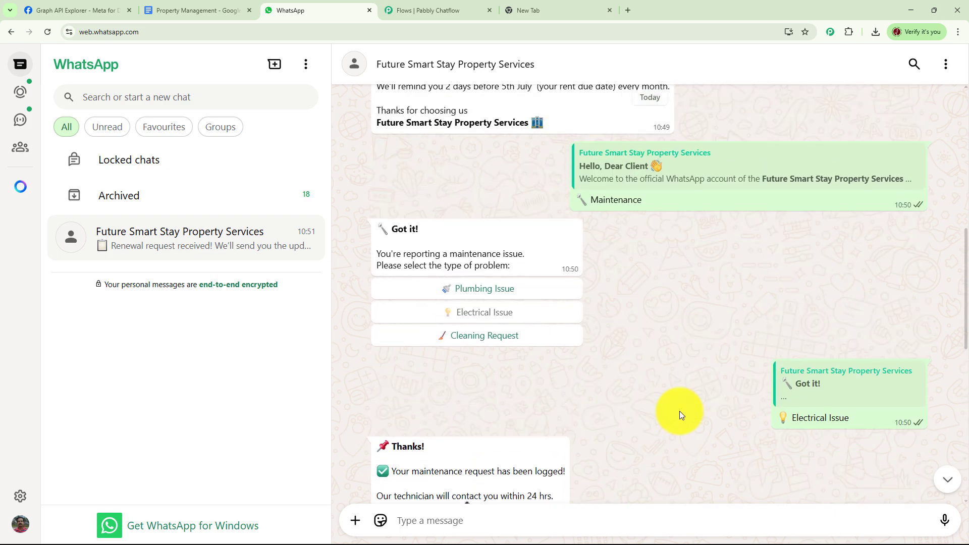
{"action": "scroll", "coordinate": [679, 411], "scroll_direction": "up", "scroll_amount": 5}
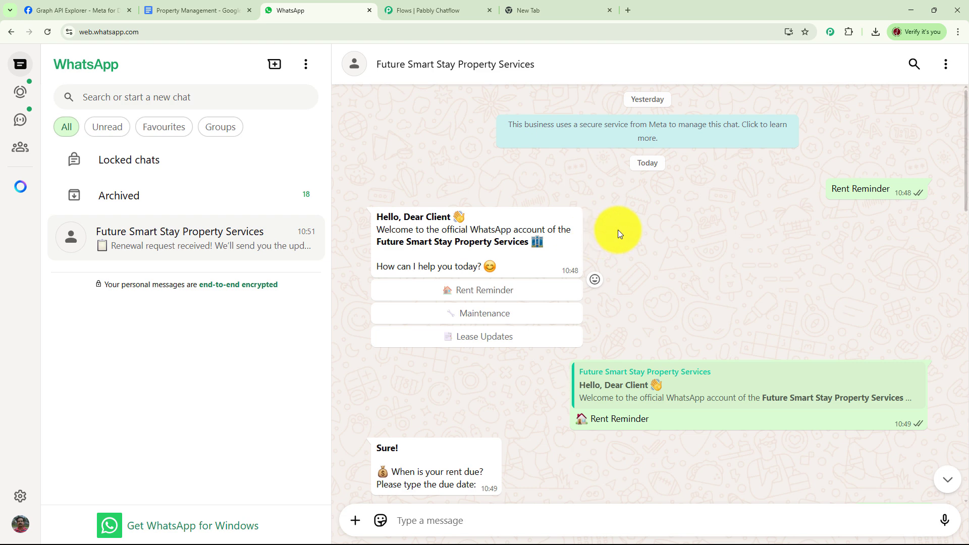
Switch to the empty browser tab, load pabbly.com/chatflow and access the Pabbly Chatflow app
{"action": "left_click", "coordinate": [554, 14]}
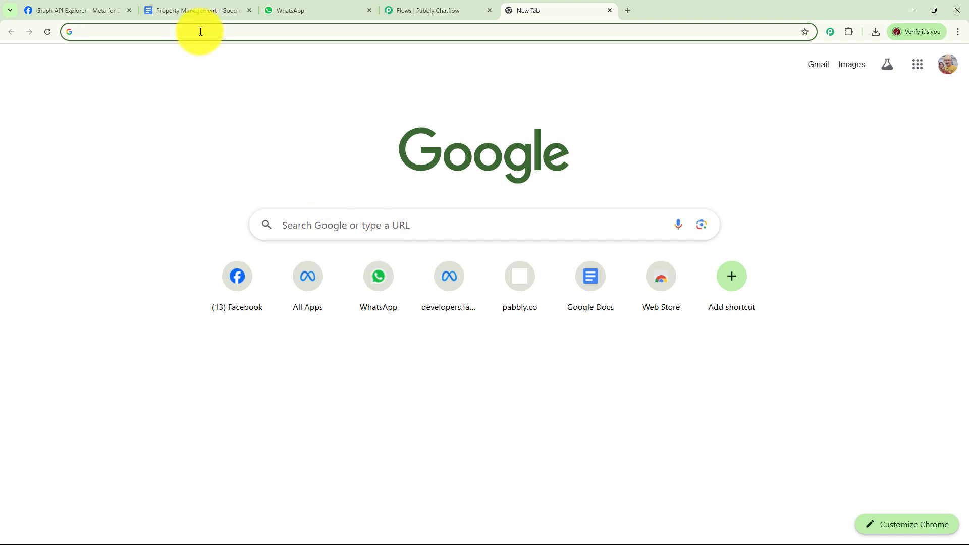
{"action": "type", "text": "pa"}
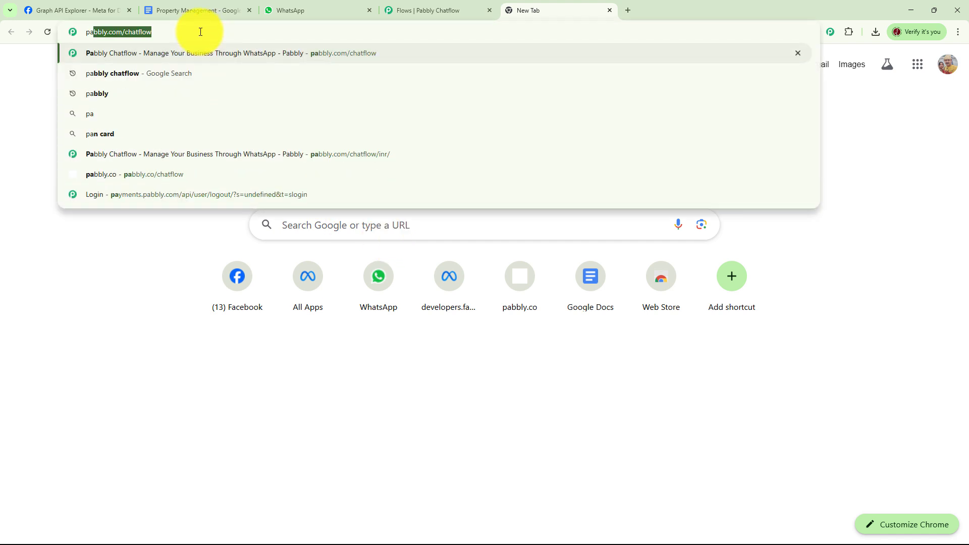
{"action": "type", "text": "bbly."}
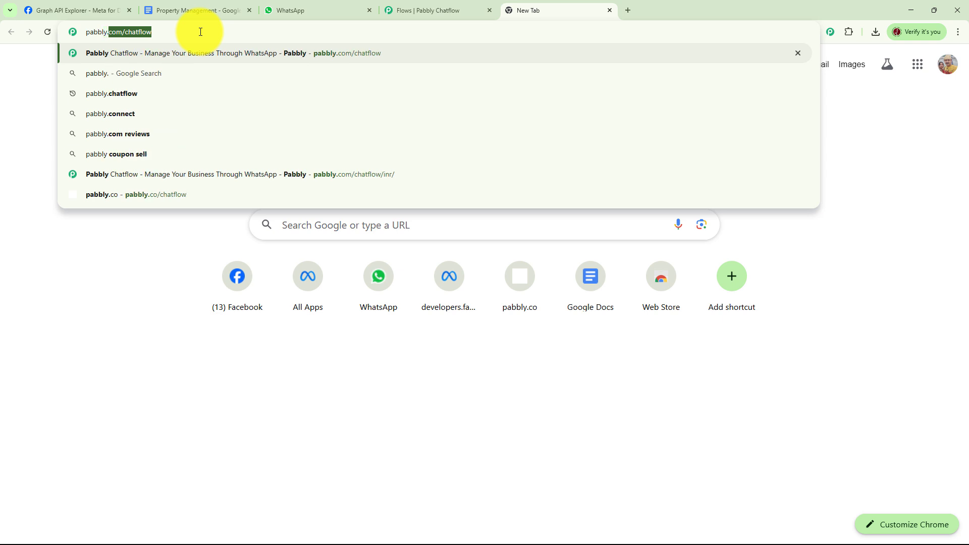
{"action": "type", "text": "com/c"}
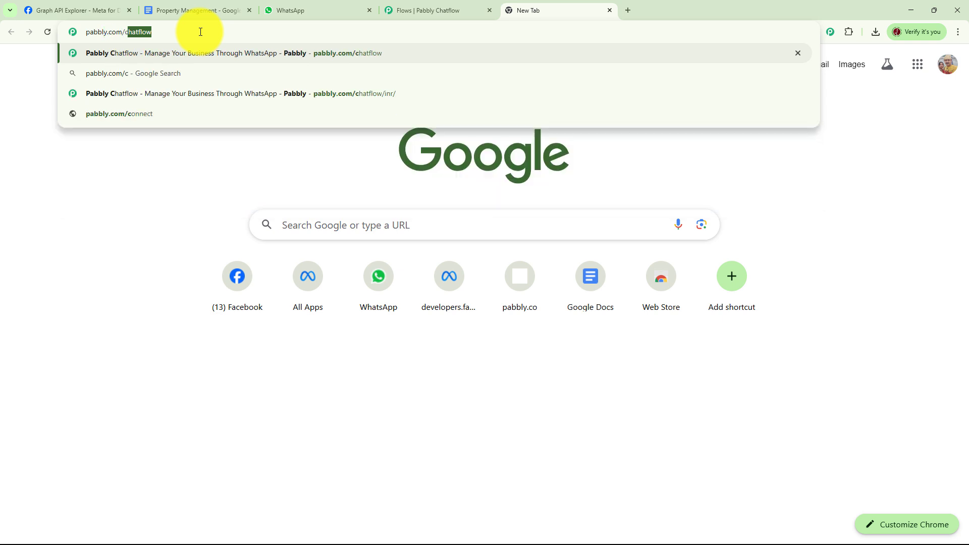
{"action": "type", "text": "hatflow"}
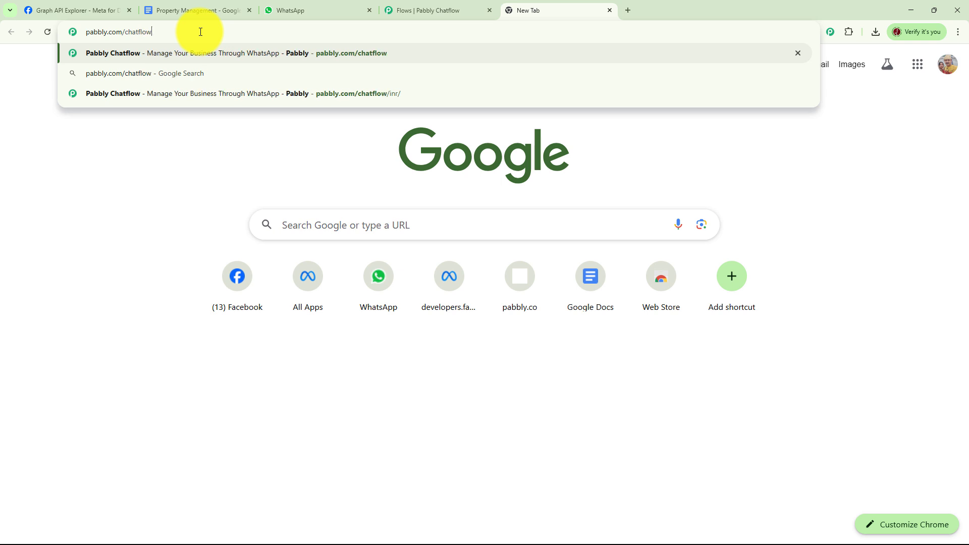
{"action": "key", "text": "Return"}
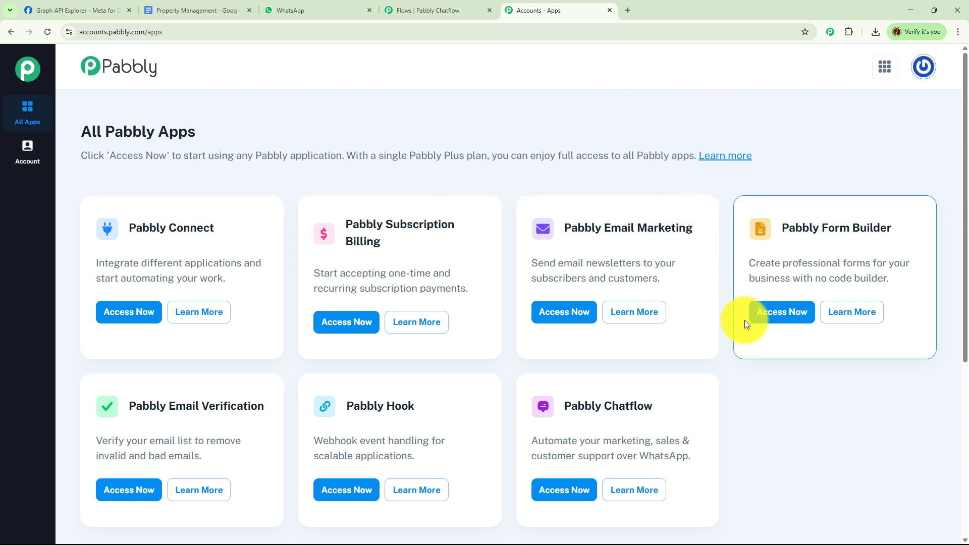
{"action": "scroll", "coordinate": [606, 343], "scroll_direction": "down", "scroll_amount": 1}
{"action": "left_click", "coordinate": [563, 381]}
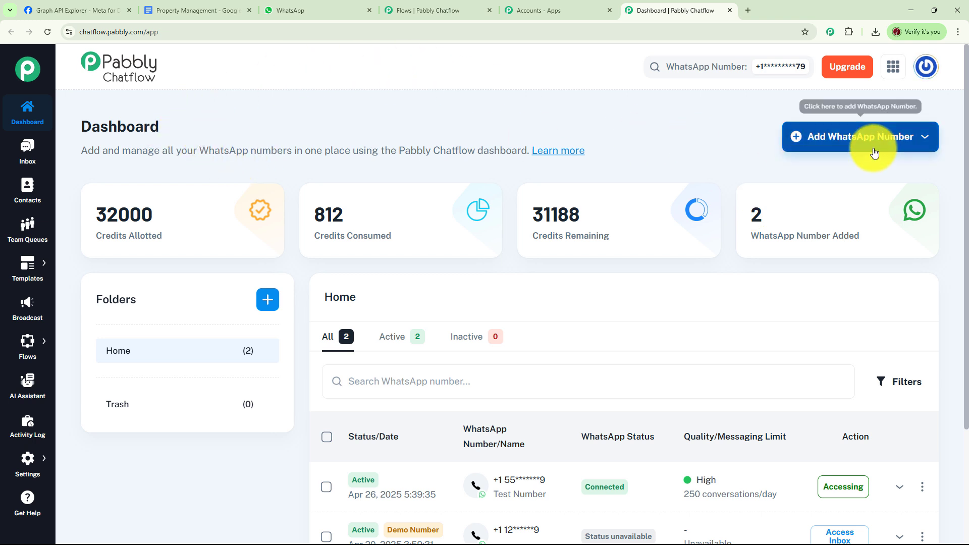
Examine the options for adding a WhatsApp number and the folder creation form, closing both without adding anything
{"action": "left_click", "coordinate": [916, 141]}
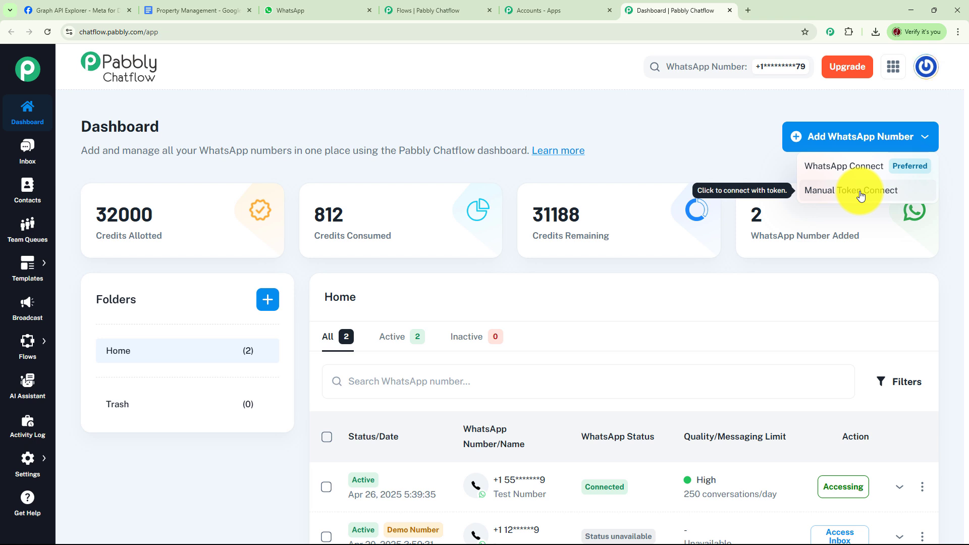
{"action": "left_click", "coordinate": [749, 162]}
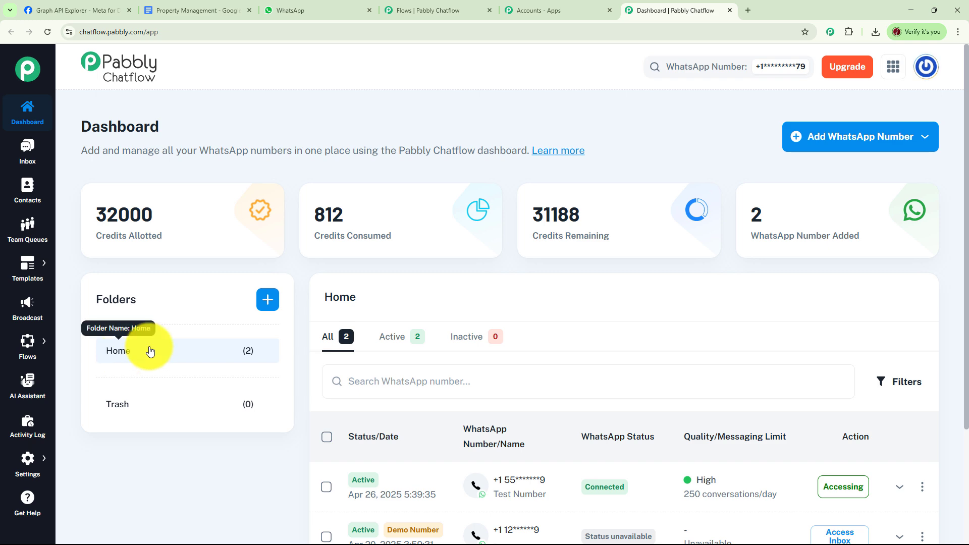
{"action": "left_click", "coordinate": [267, 300]}
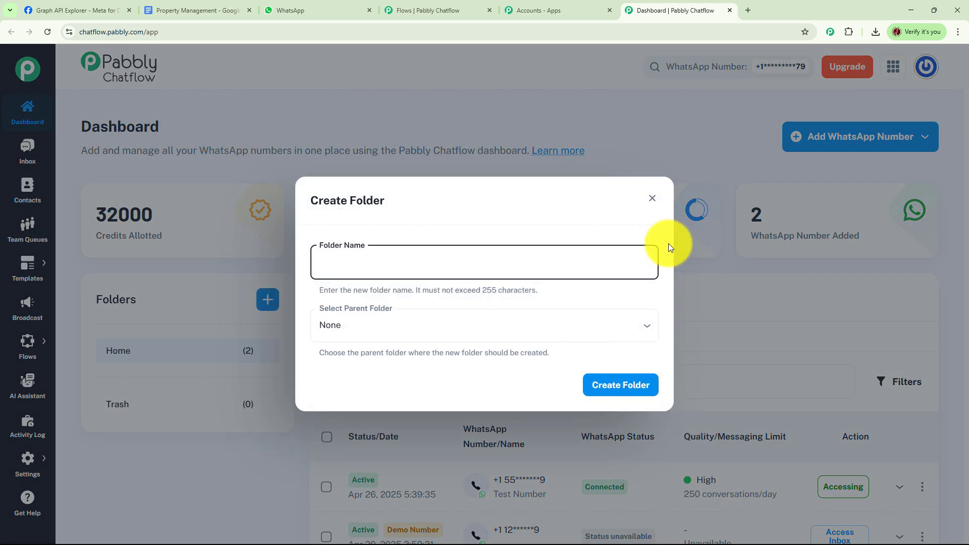
{"action": "left_click", "coordinate": [651, 199]}
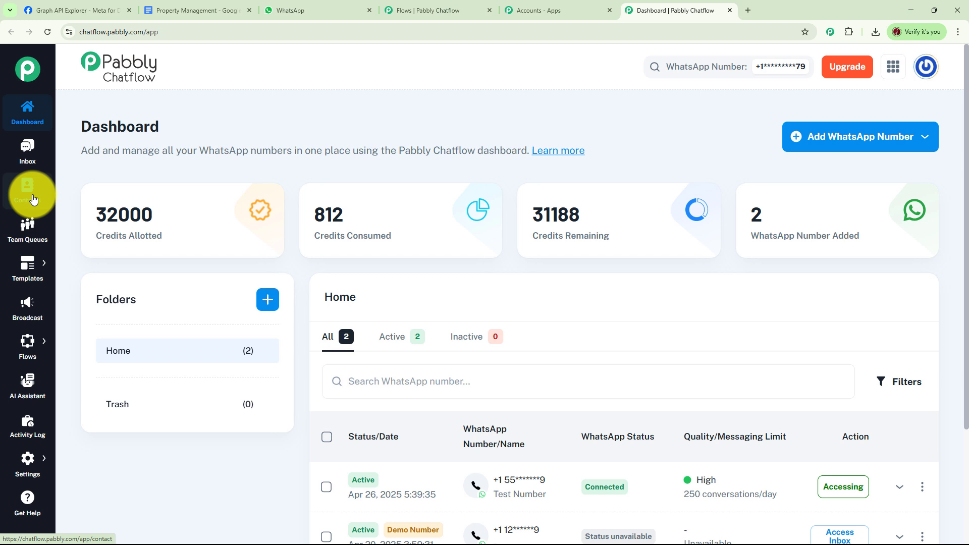
Go through the dashboard's sections, open the Flows page and examine its total, inactive and active flow figures
{"action": "mouse_move", "coordinate": [26, 265]}
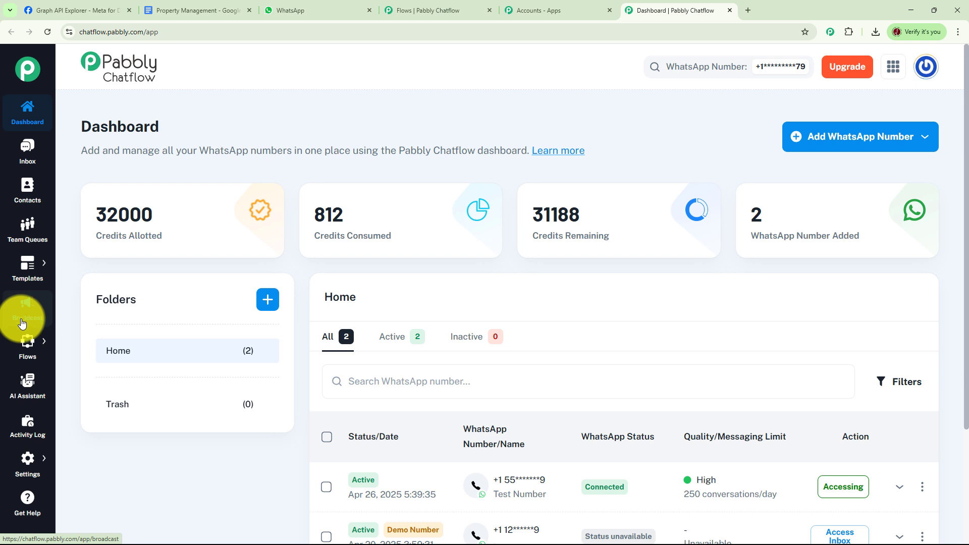
{"action": "mouse_move", "coordinate": [27, 360]}
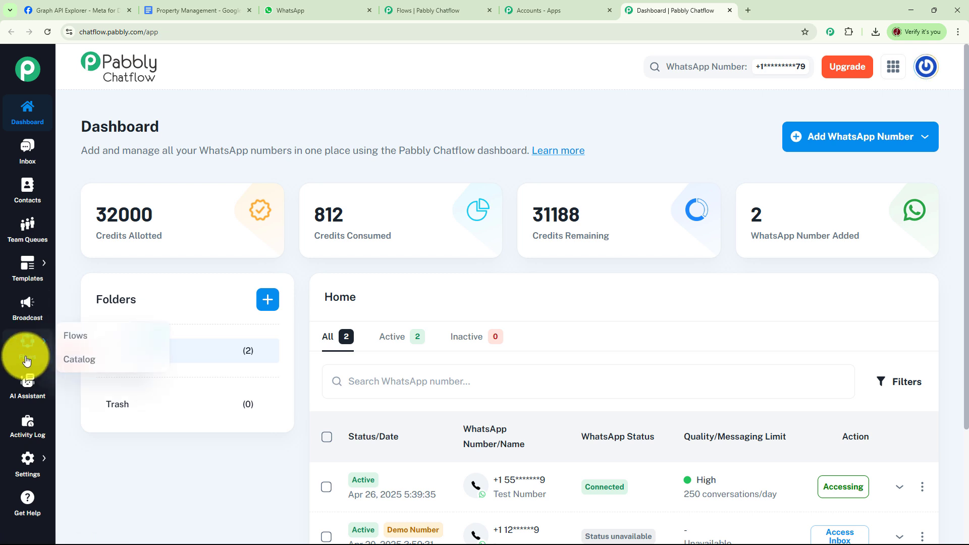
{"action": "mouse_move", "coordinate": [28, 472]}
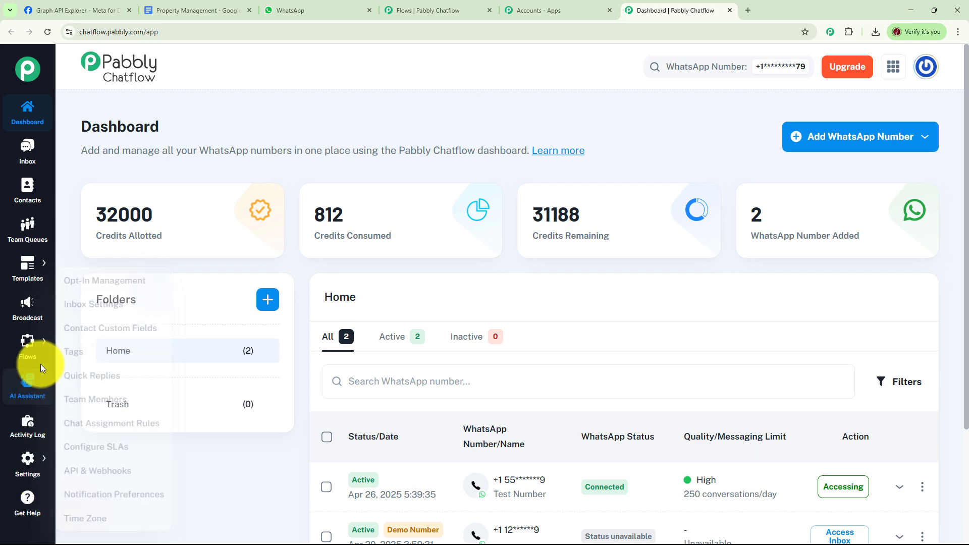
{"action": "left_click", "coordinate": [86, 337]}
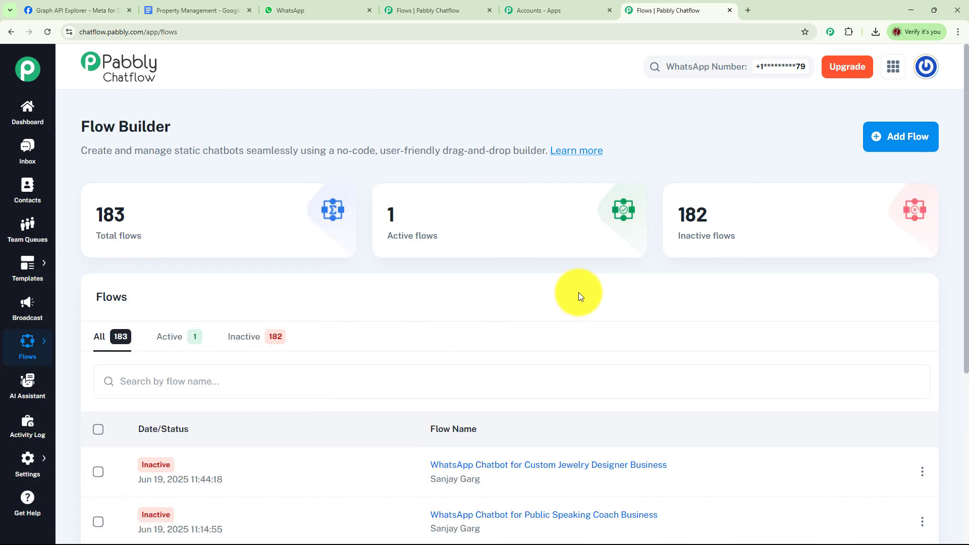
{"action": "mouse_move", "coordinate": [123, 225]}
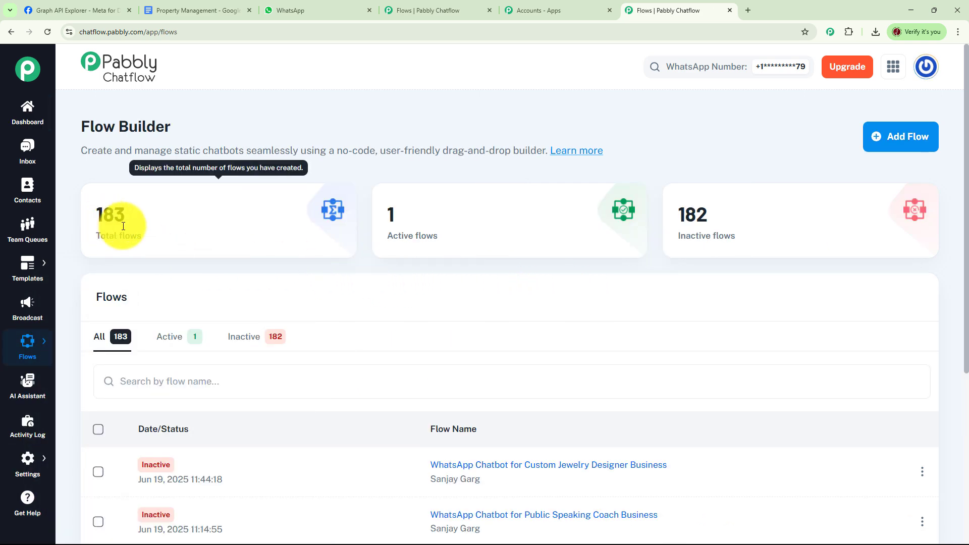
{"action": "mouse_move", "coordinate": [696, 220]}
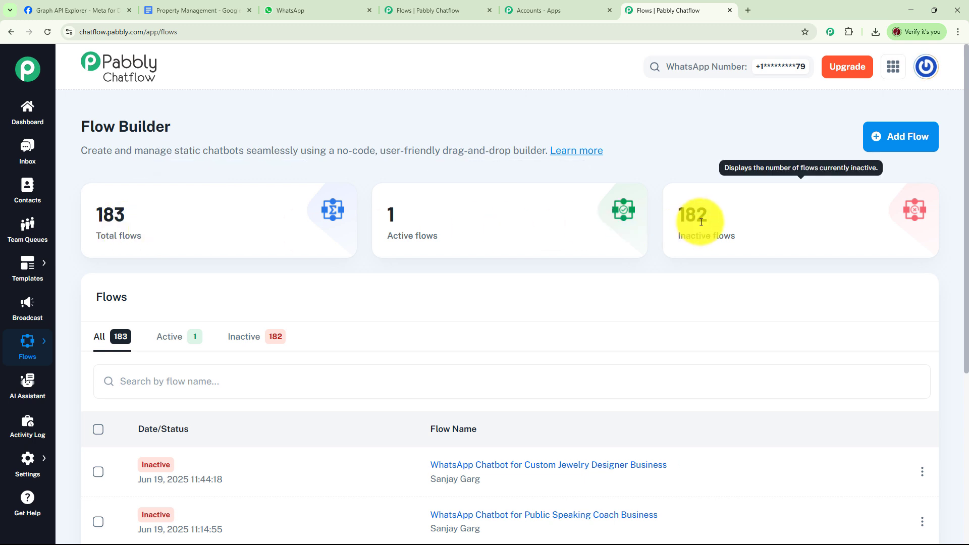
{"action": "mouse_move", "coordinate": [518, 226]}
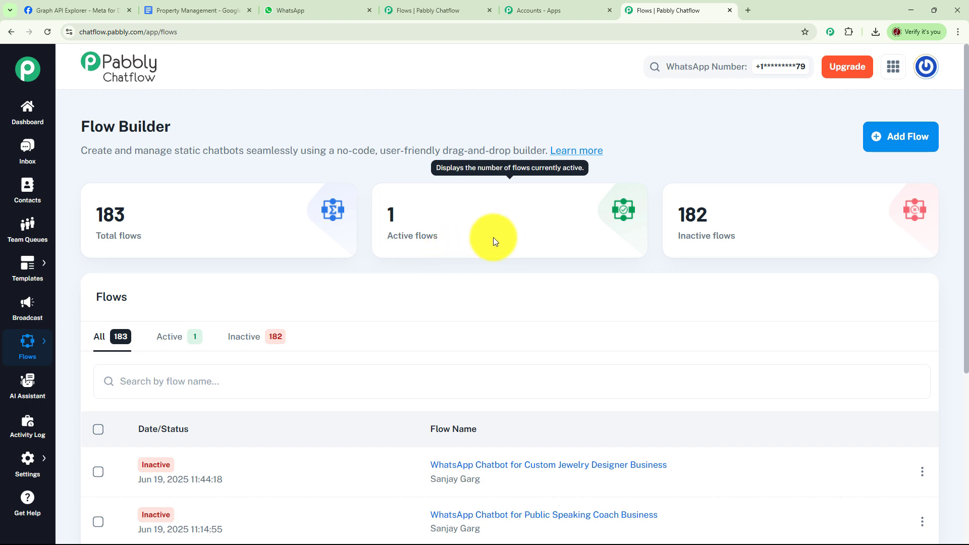
Open the flow WhatsApp Chatbot for Property Management Company Business and deactivate it
{"action": "scroll", "coordinate": [528, 264], "scroll_direction": "down", "scroll_amount": 5}
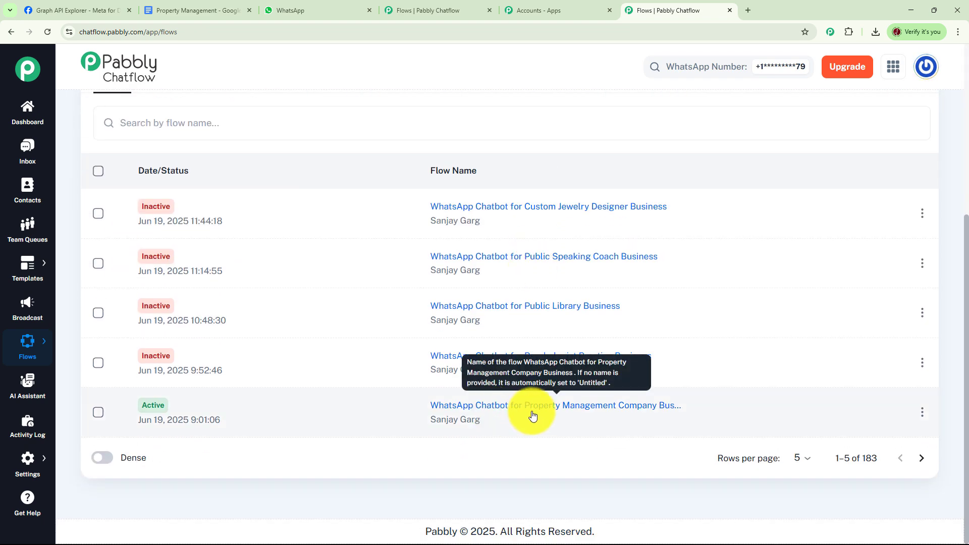
{"action": "left_click", "coordinate": [514, 411]}
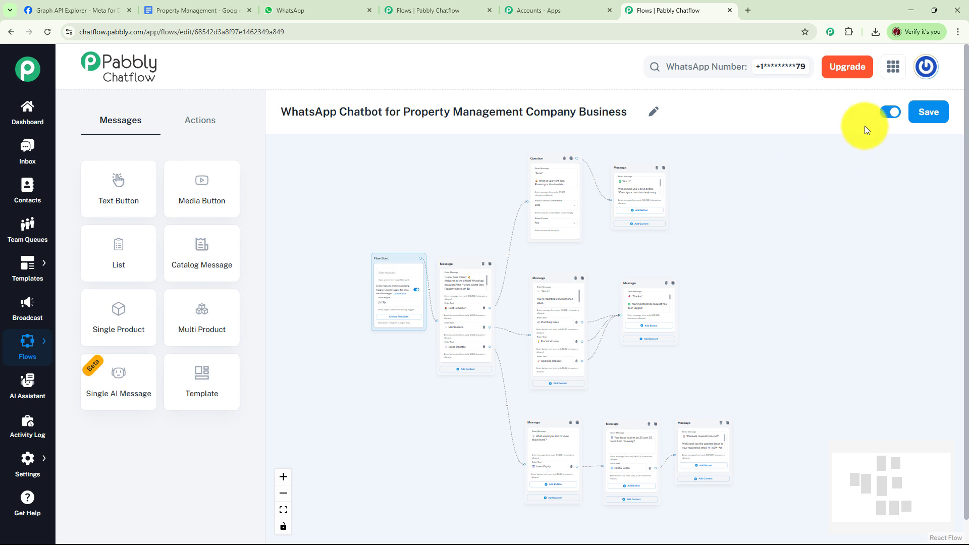
{"action": "left_click", "coordinate": [890, 113]}
Return to the list of flows and add a new blank flow
{"action": "mouse_move", "coordinate": [28, 345]}
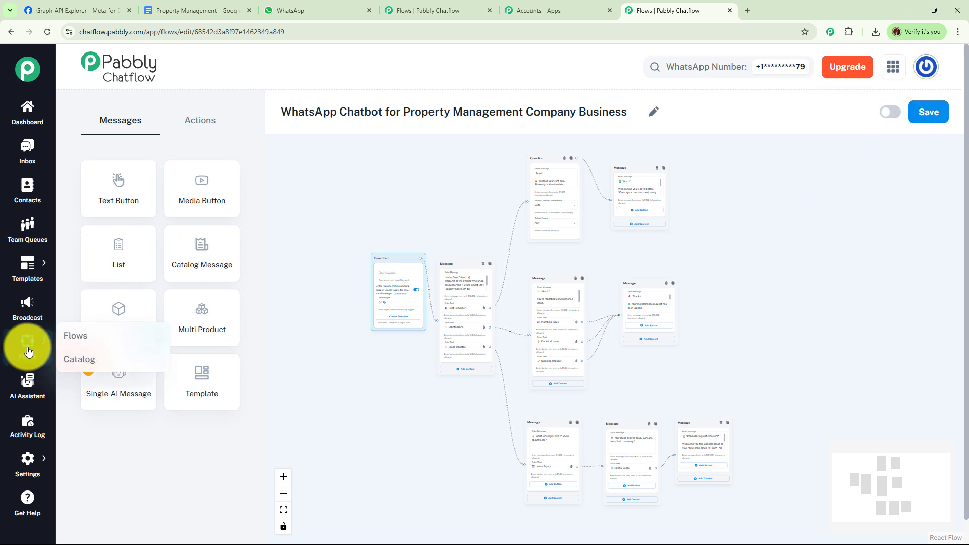
{"action": "left_click", "coordinate": [81, 335]}
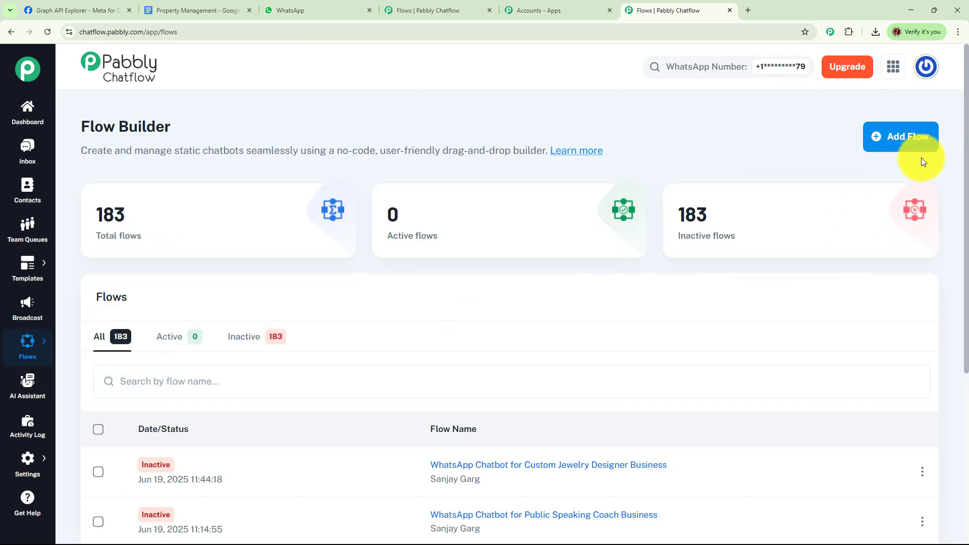
{"action": "left_click", "coordinate": [911, 139]}
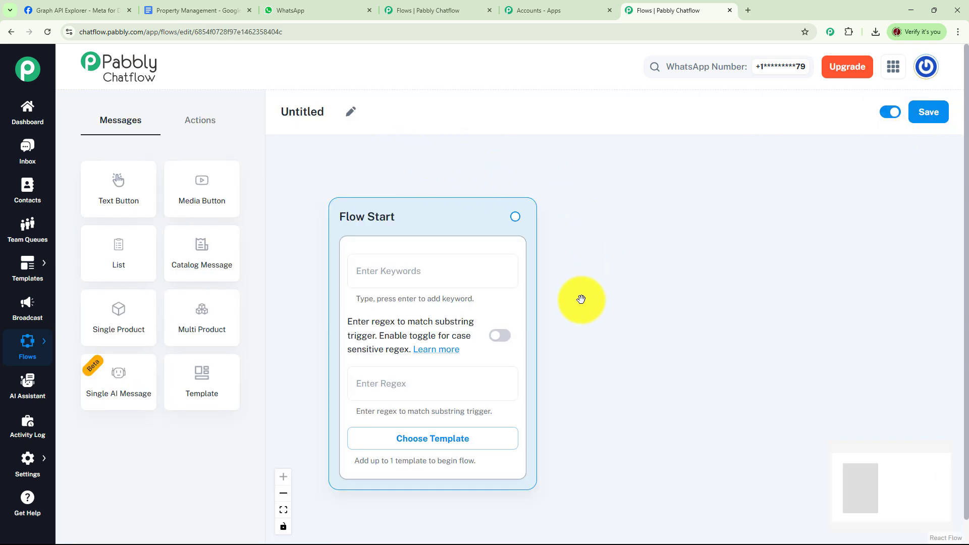
Name the flow WhatsApp Chatbot for Property Management Company and set its start trigger to the case-sensitive regex [\s\S]+
{"action": "left_click", "coordinate": [352, 112]}
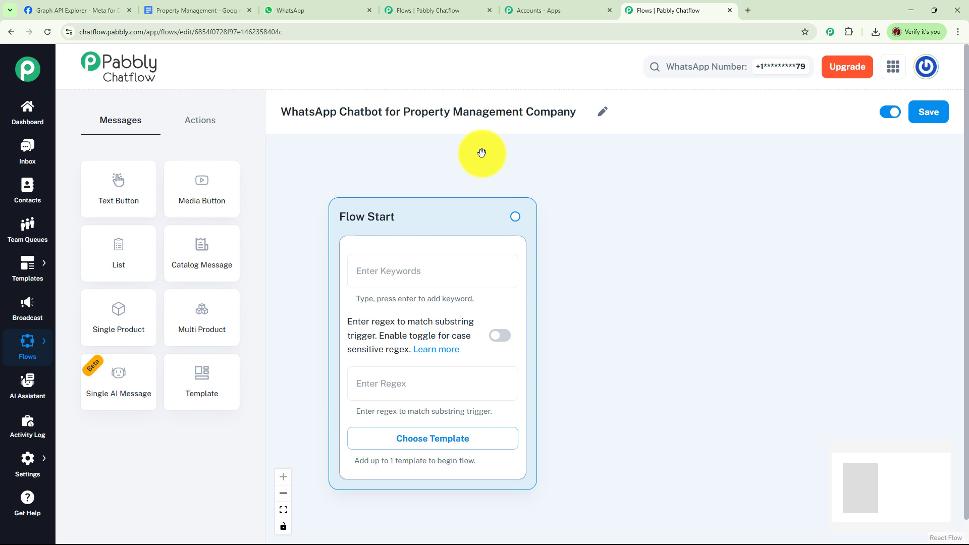
{"action": "left_click_drag", "start_coordinate": [446, 215], "coordinate": [411, 166]}
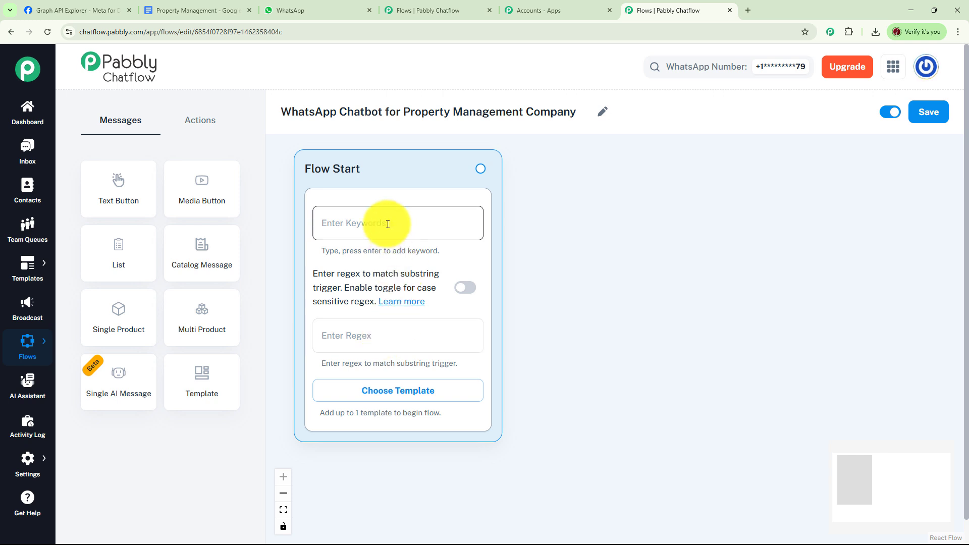
{"action": "left_click", "coordinate": [386, 336]}
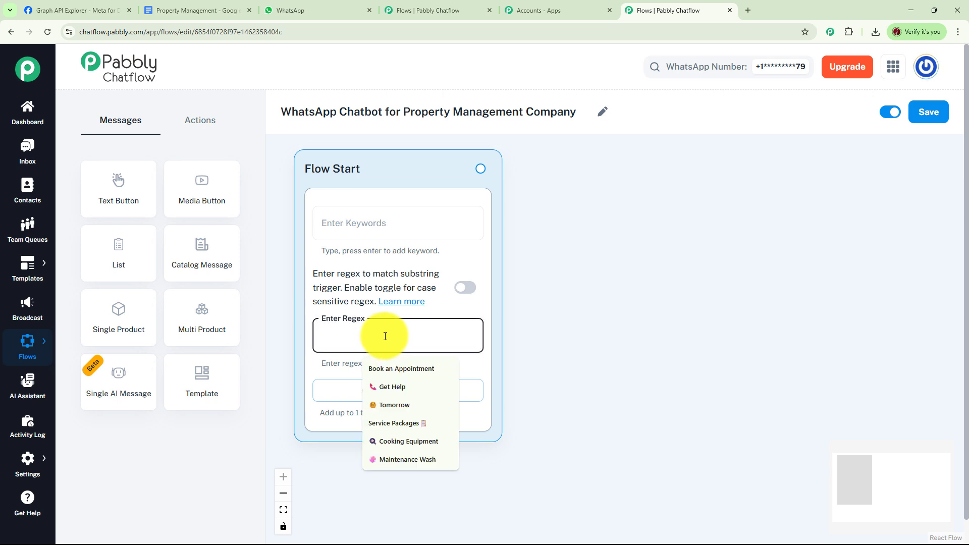
{"action": "type", "text": "[\\s\\S]+"}
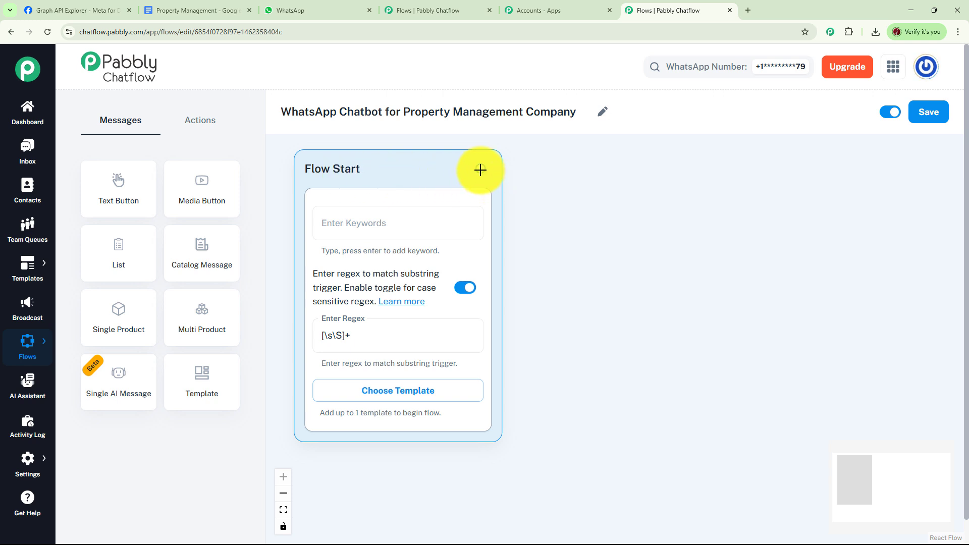
Connect a text and button message to Flow Start, greeting clients from *Future Smart Stay Property Services* and asking "How can I help you today? 😊"
{"action": "left_click_drag", "start_coordinate": [480, 169], "coordinate": [607, 158]}
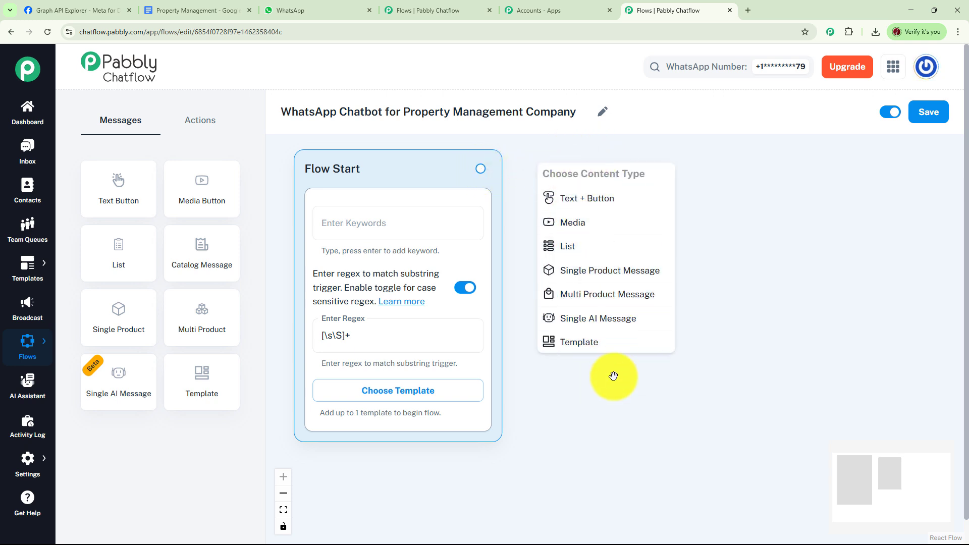
{"action": "left_click", "coordinate": [596, 207]}
{"action": "left_click", "coordinate": [602, 237]}
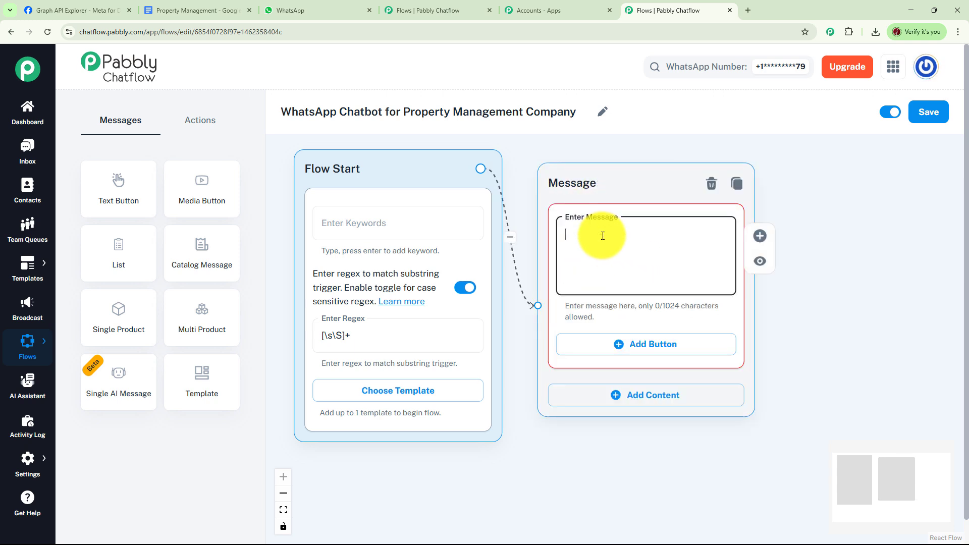
{"action": "key", "text": "ctrl+v"}
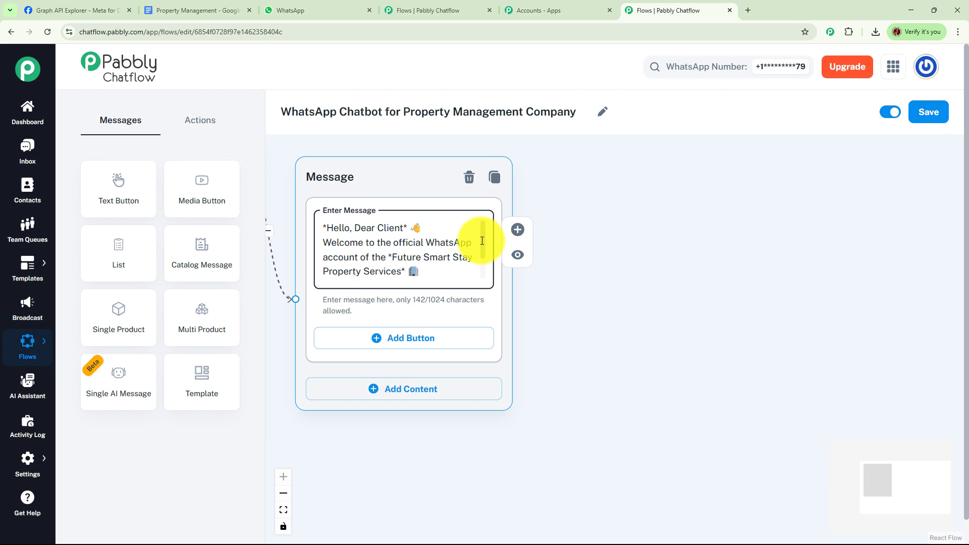
{"action": "scroll", "coordinate": [485, 258], "scroll_direction": "down", "scroll_amount": 1}
{"action": "scroll", "coordinate": [485, 258], "scroll_direction": "down", "scroll_amount": 1}
Add three reply buttons to the welcome message: 🏠 Rent Reminder, 🔧 Maintenance and 📑 Lease Updates
{"action": "left_click", "coordinate": [563, 301]}
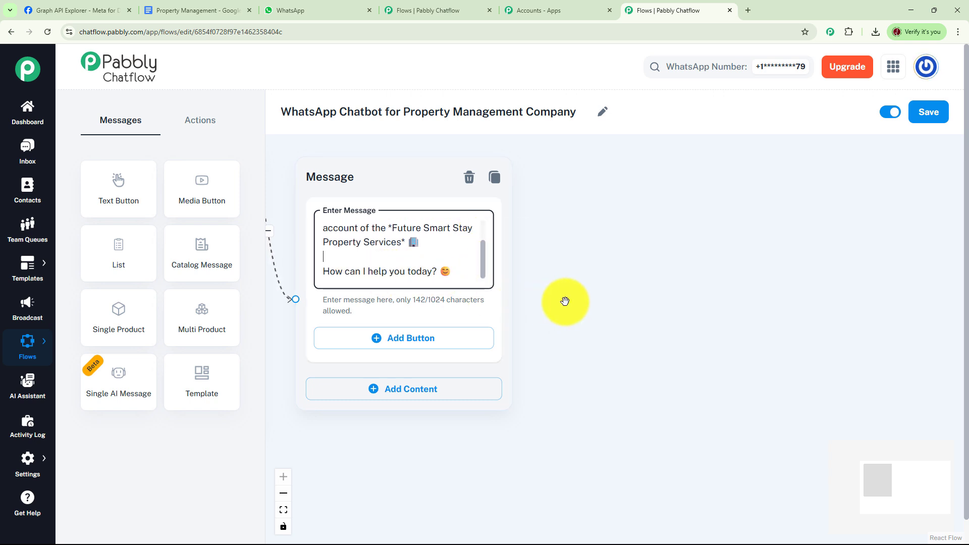
{"action": "left_click_drag", "start_coordinate": [563, 301], "coordinate": [525, 274]}
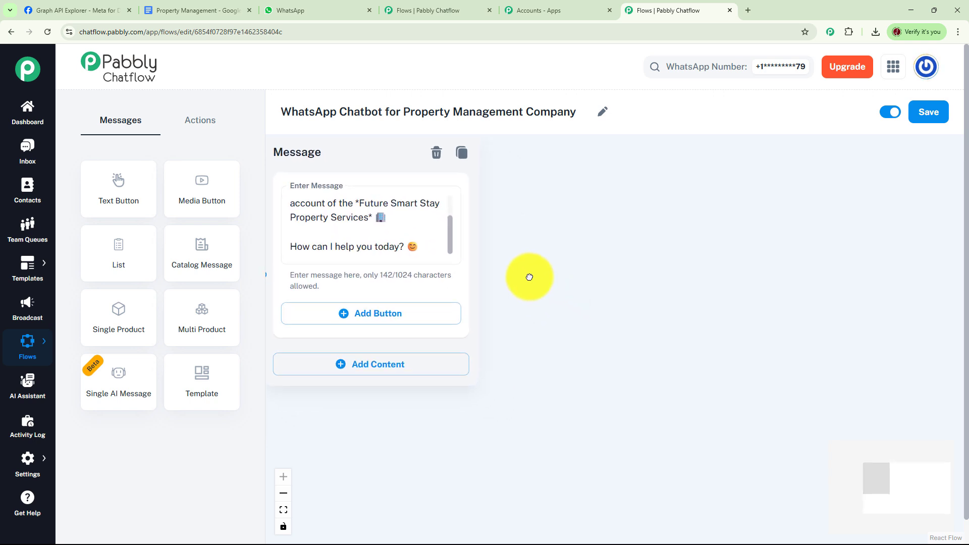
{"action": "left_click", "coordinate": [370, 316]}
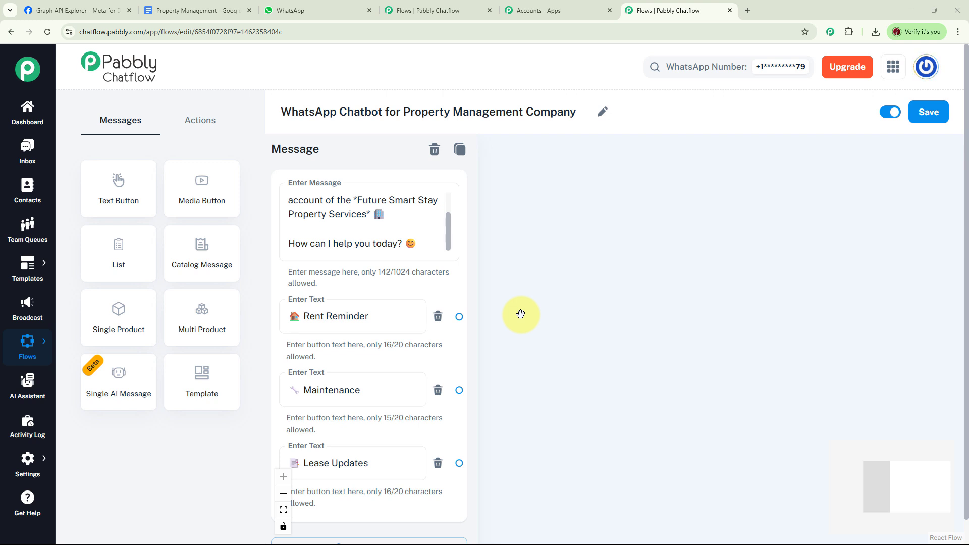
Add an Ask Question node beside the welcome message and connect the Rent Reminder button to it
{"action": "left_click", "coordinate": [195, 124]}
{"action": "left_click_drag", "start_coordinate": [217, 256], "coordinate": [614, 178]}
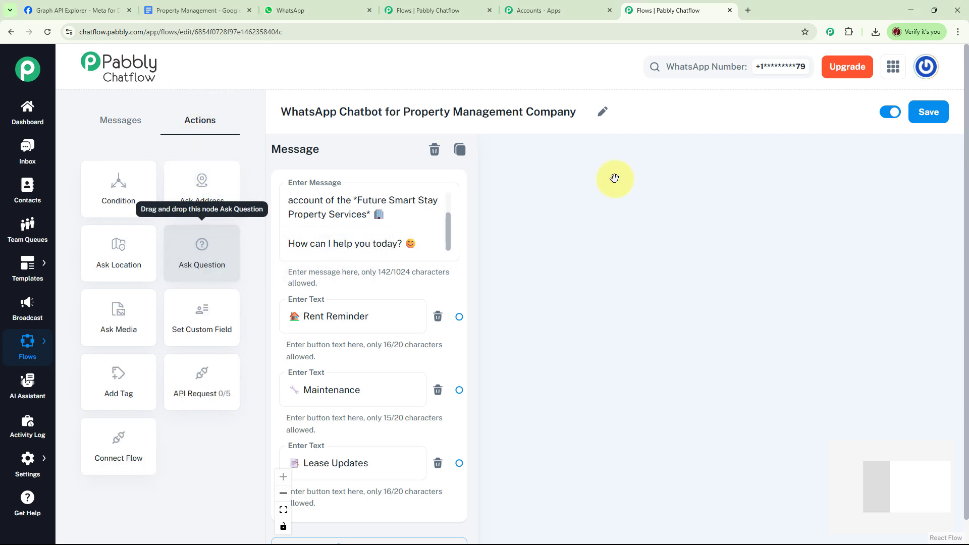
{"action": "left_click_drag", "start_coordinate": [699, 210], "coordinate": [665, 146]}
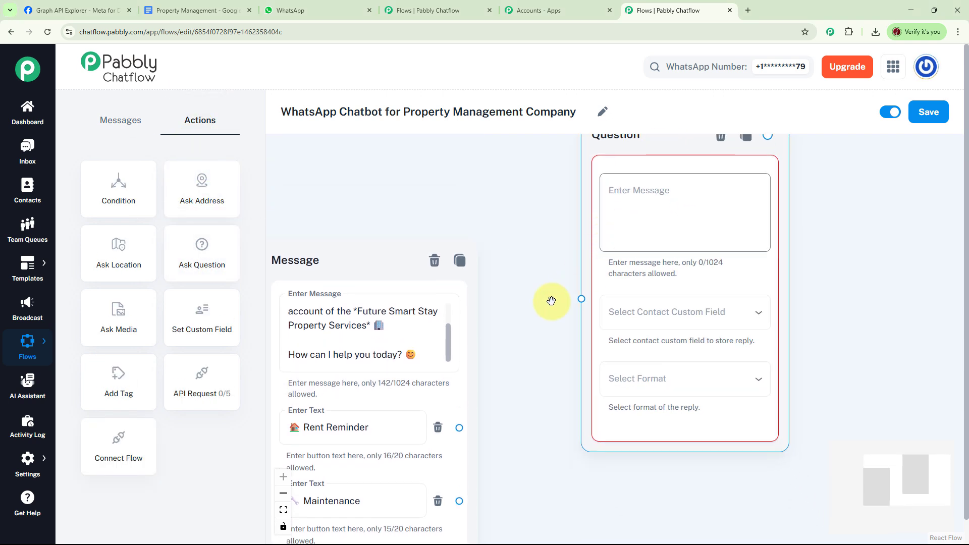
{"action": "left_click_drag", "start_coordinate": [528, 296], "coordinate": [534, 241]}
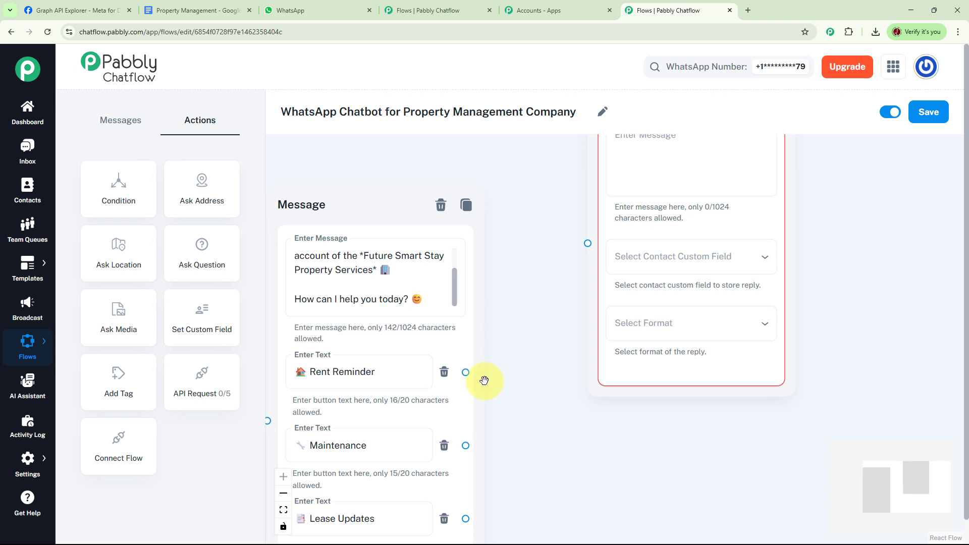
{"action": "left_click_drag", "start_coordinate": [466, 372], "coordinate": [588, 246]}
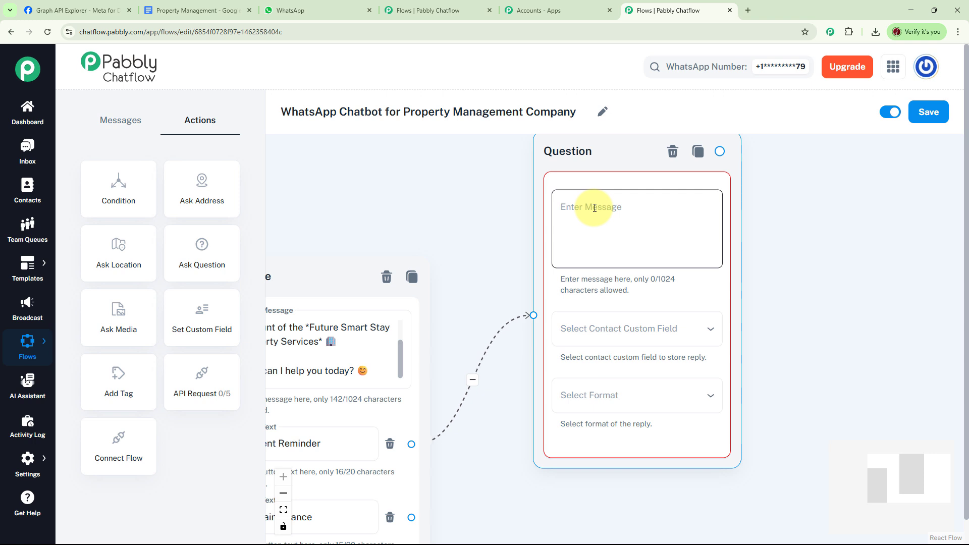
Set the question to "*Sure!* 💰 When is your rent due? Please type the due date:", storing replies in the Date custom field with format Any
{"action": "left_click", "coordinate": [595, 208]}
{"action": "type", "text": "*Sure!*  💰 When is your rent due? Please type the due date:"}
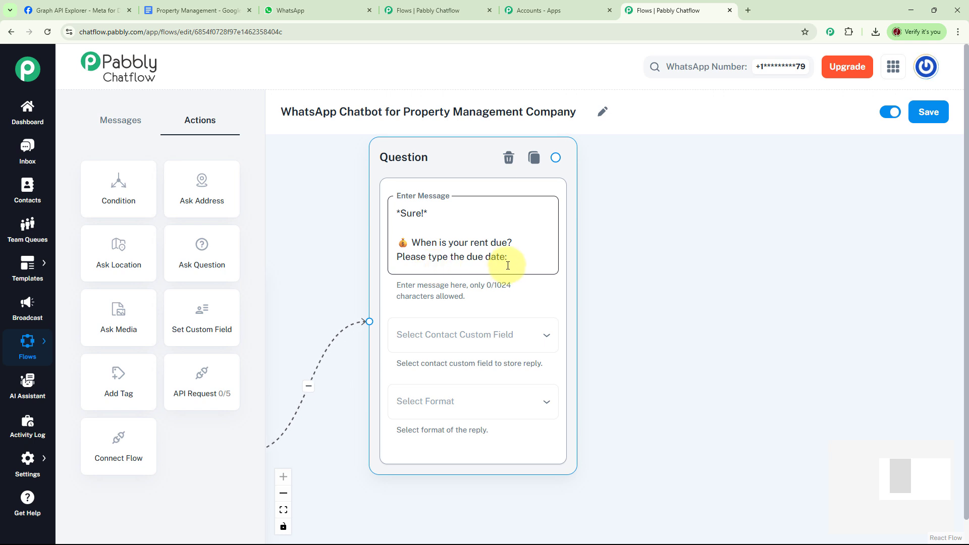
{"action": "left_click", "coordinate": [509, 343]}
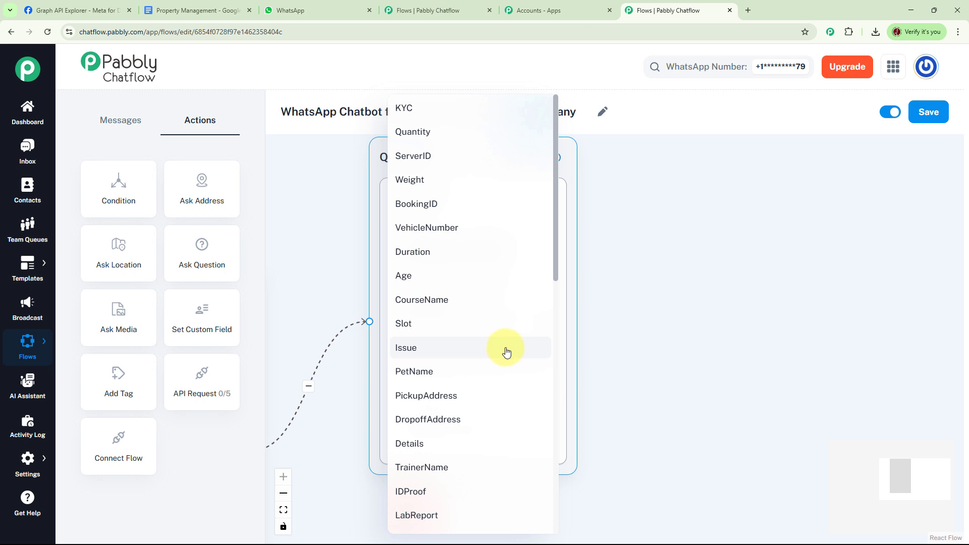
{"action": "scroll", "coordinate": [505, 368], "scroll_direction": "down", "scroll_amount": 2}
{"action": "scroll", "coordinate": [505, 368], "scroll_direction": "down", "scroll_amount": 5}
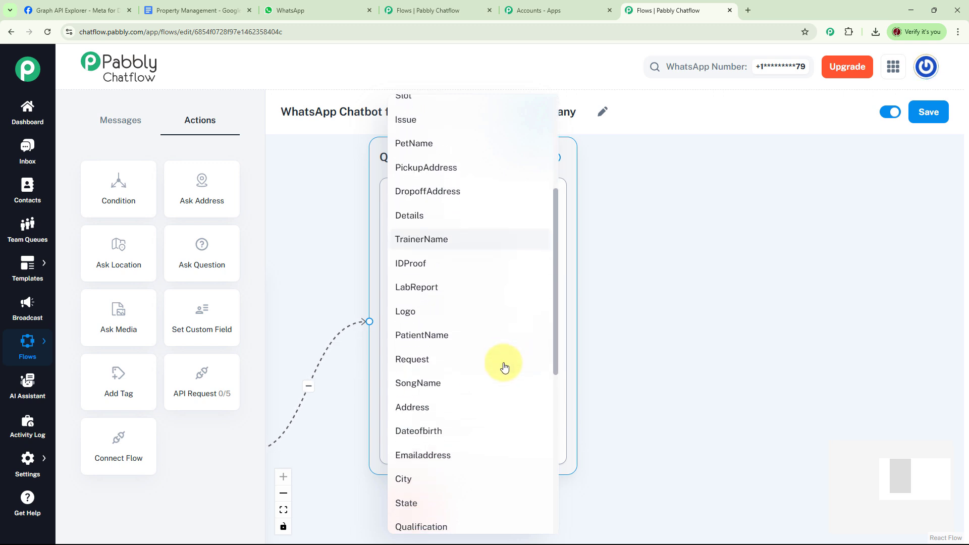
{"action": "left_click", "coordinate": [411, 385]}
{"action": "left_click", "coordinate": [411, 384]}
{"action": "left_click", "coordinate": [411, 384]}
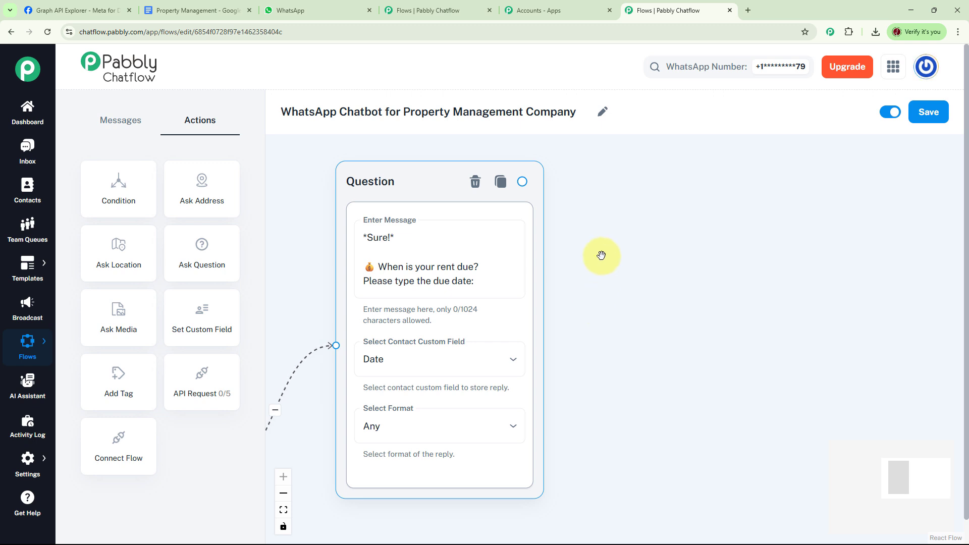
Connect a text and button message to the question: "✅ *Got it!* We'll remind you 2 days before $Date (your rent due date) every month", plus thanks
{"action": "left_click_drag", "start_coordinate": [522, 181], "coordinate": [585, 182]}
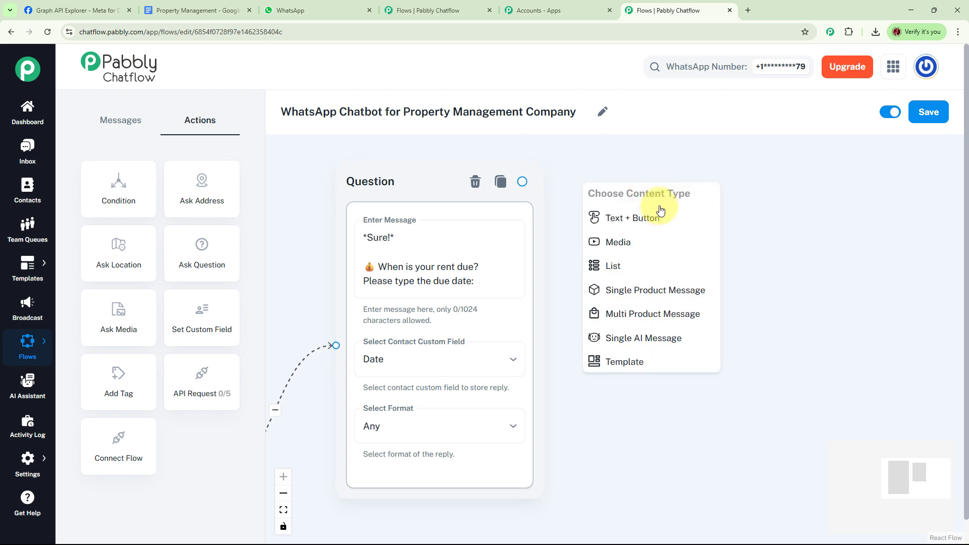
{"action": "left_click", "coordinate": [673, 212]}
{"action": "key", "text": "ctrl+v"}
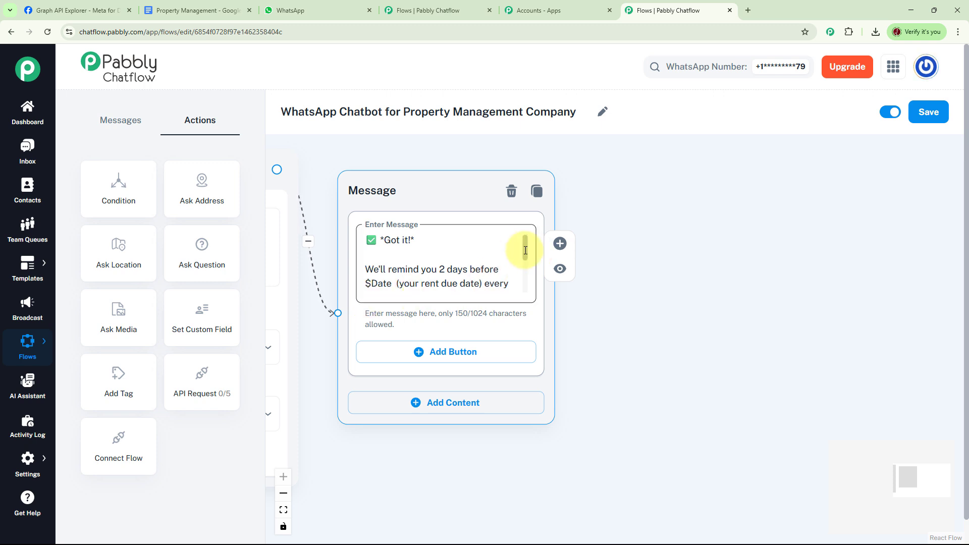
{"action": "scroll", "coordinate": [526, 250], "scroll_direction": "down", "scroll_amount": 1}
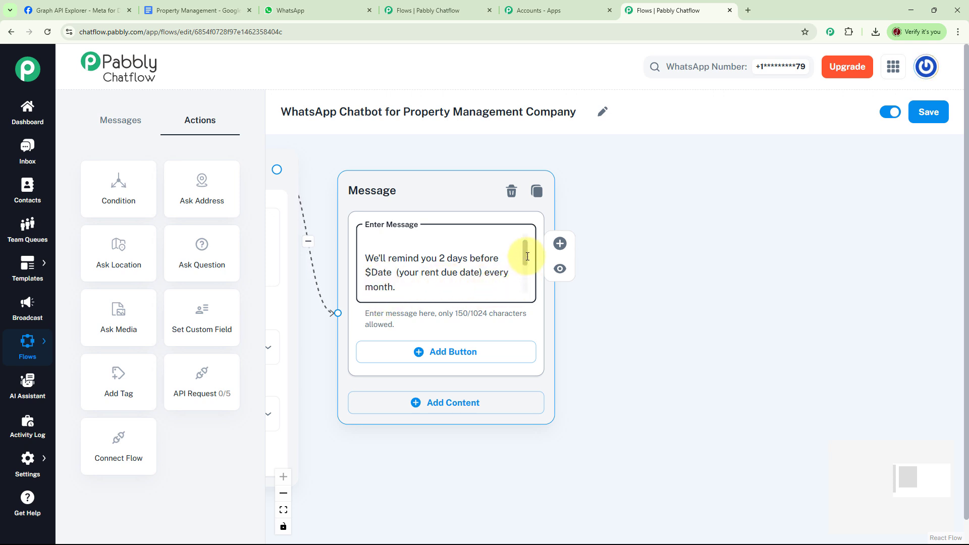
{"action": "left_click_drag", "start_coordinate": [527, 256], "coordinate": [527, 289]}
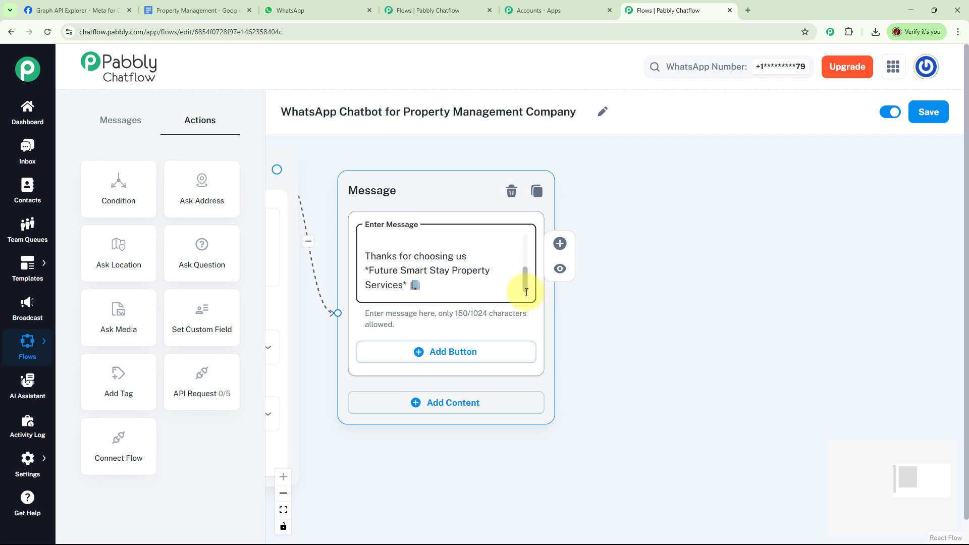
Connect a text and button message to the Maintenance button: "🔧 *Got it!* You're reporting a maintenance issue. Please select the type of problem:"
{"action": "scroll", "coordinate": [589, 304], "scroll_direction": "down", "scroll_amount": 6}
{"action": "left_click_drag", "start_coordinate": [333, 404], "coordinate": [484, 313]}
{"action": "scroll", "coordinate": [420, 323], "scroll_direction": "up", "scroll_amount": 2}
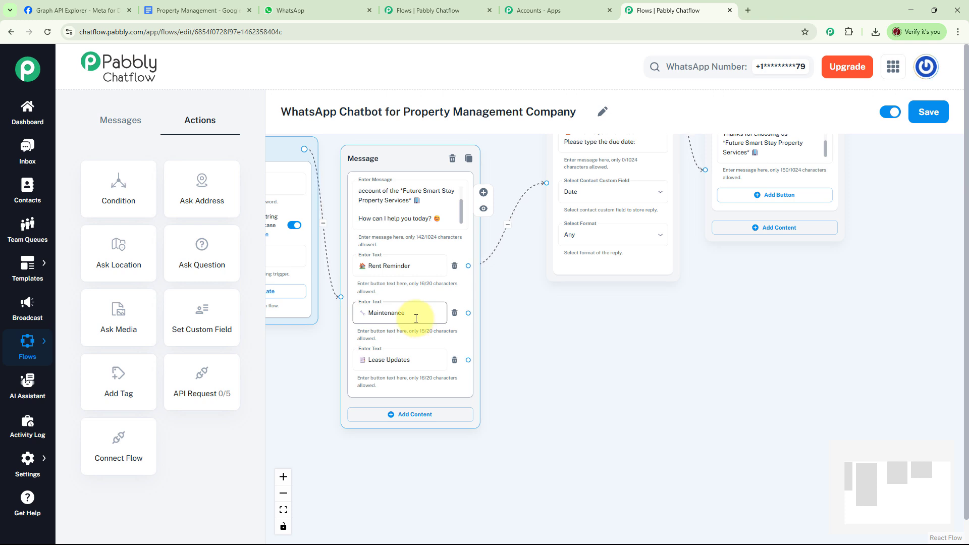
{"action": "scroll", "coordinate": [553, 331], "scroll_direction": "up", "scroll_amount": 3}
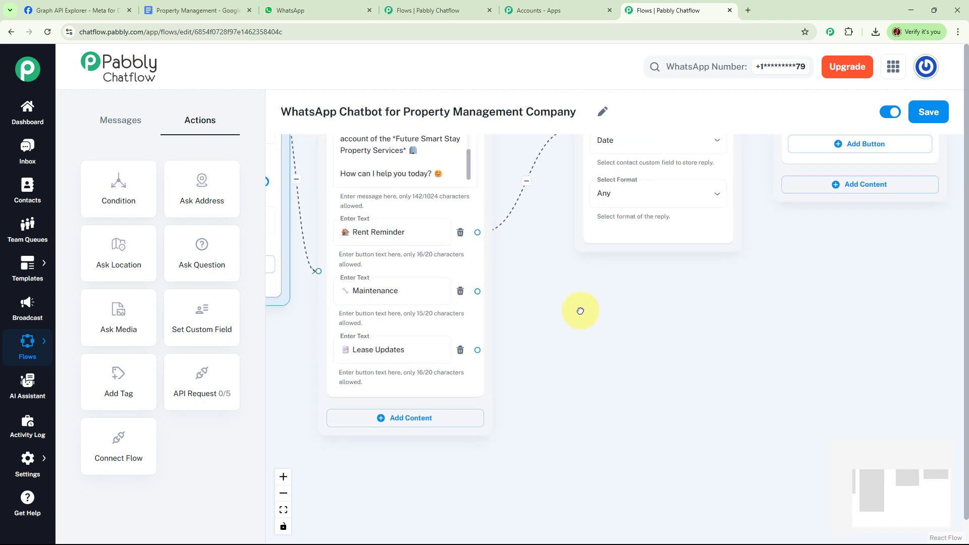
{"action": "left_click_drag", "start_coordinate": [581, 311], "coordinate": [582, 309]}
{"action": "left_click_drag", "start_coordinate": [576, 305], "coordinate": [562, 289]}
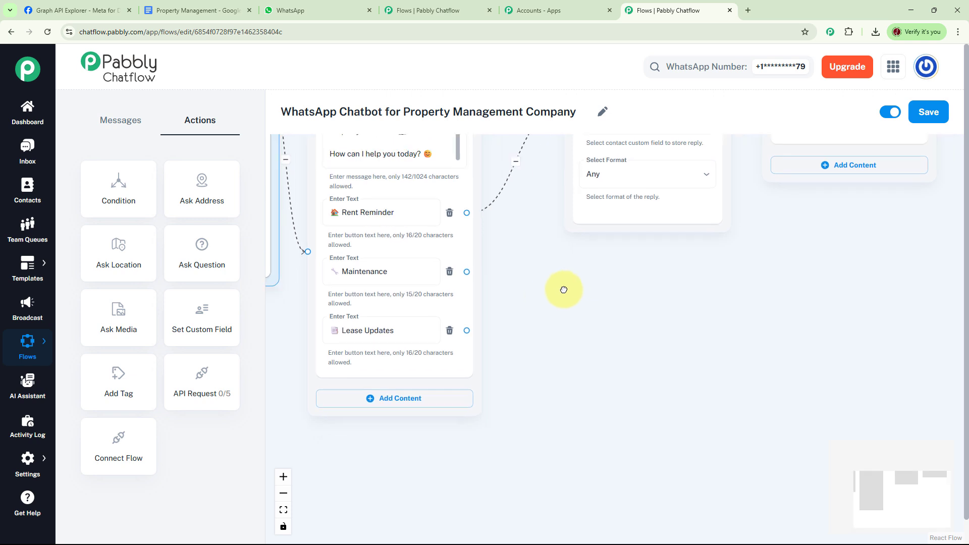
{"action": "left_click_drag", "start_coordinate": [466, 271], "coordinate": [637, 277]}
{"action": "left_click", "coordinate": [632, 305]}
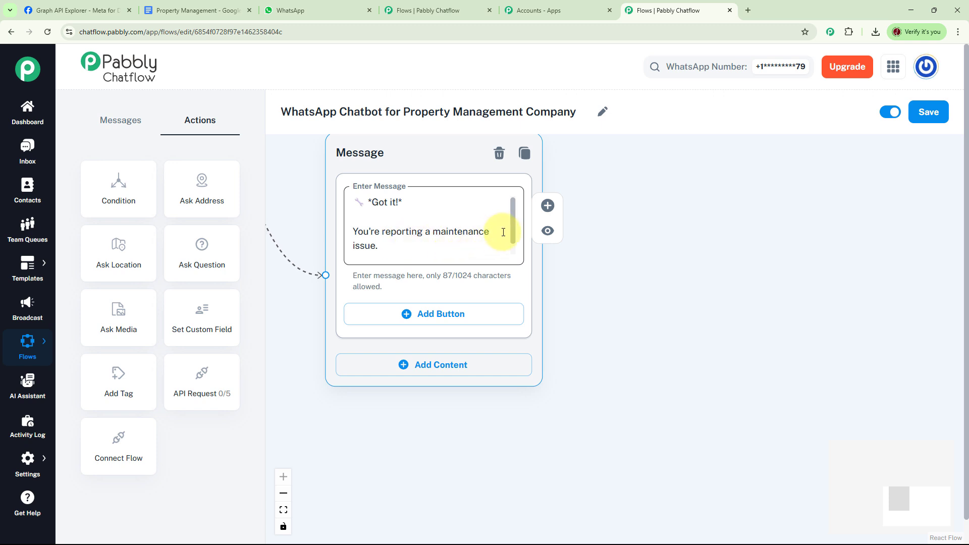
{"action": "left_click_drag", "start_coordinate": [513, 225], "coordinate": [512, 245]}
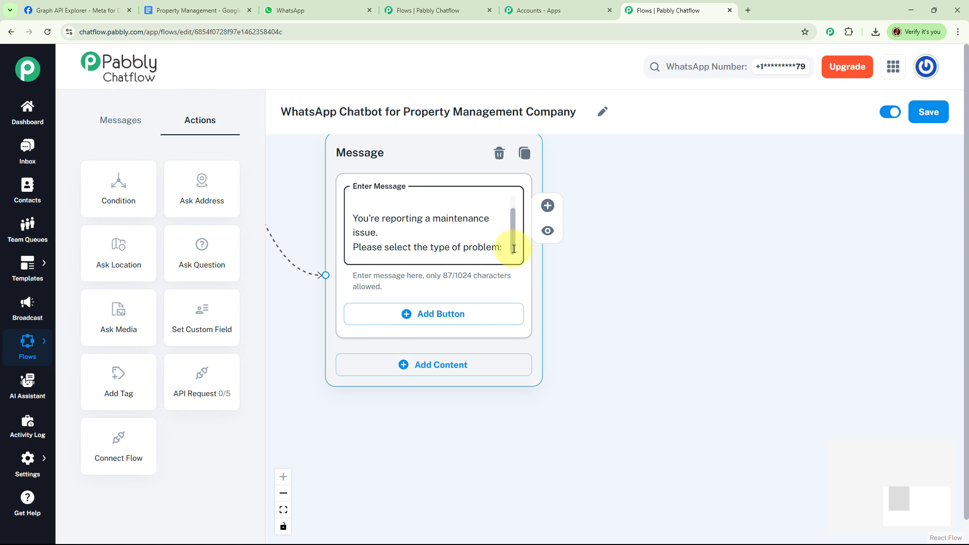
Add three reply buttons to the maintenance message: 🚿 Plumbing Issue, 💡 Electrical Issue and 🧹 Cleaning Request
{"action": "left_click", "coordinate": [429, 317]}
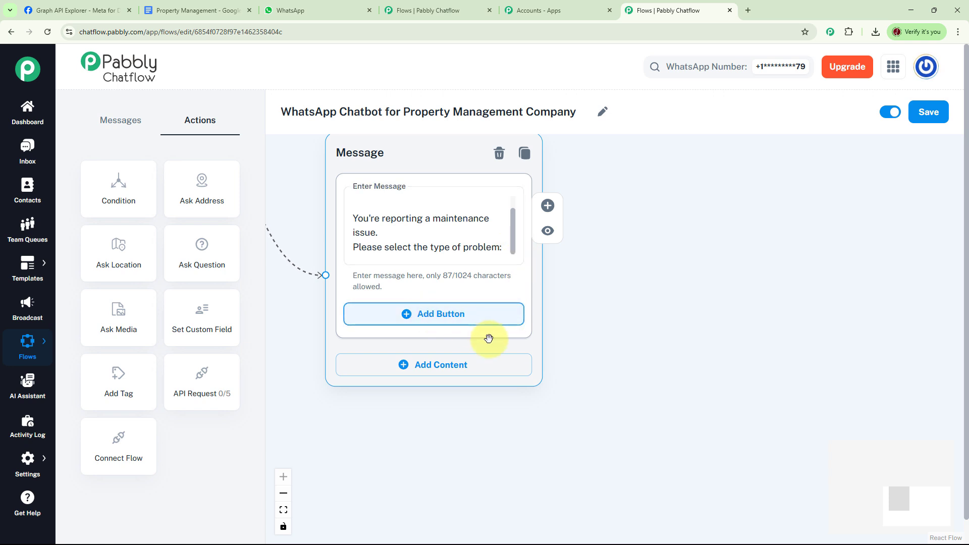
{"action": "left_click", "coordinate": [407, 316]}
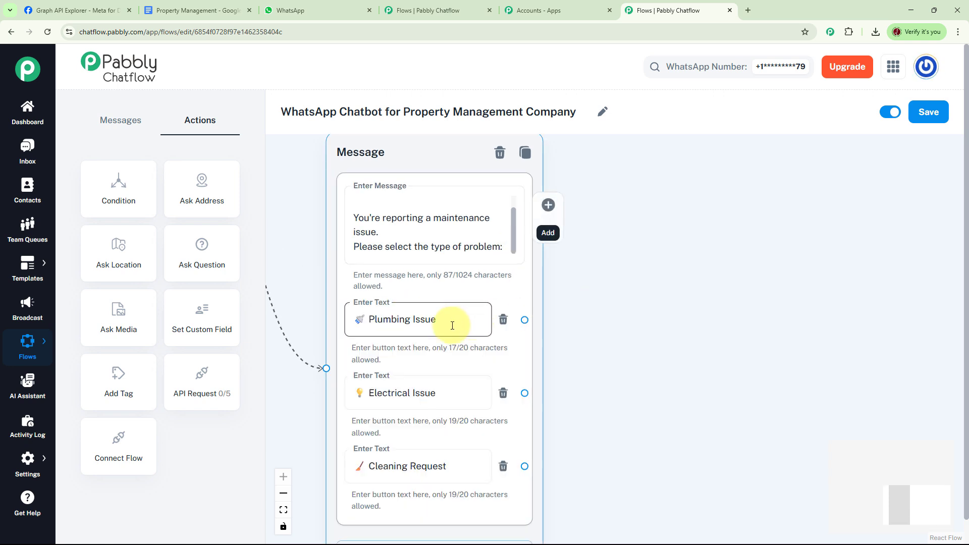
{"action": "left_click", "coordinate": [457, 406]}
{"action": "left_click", "coordinate": [459, 464]}
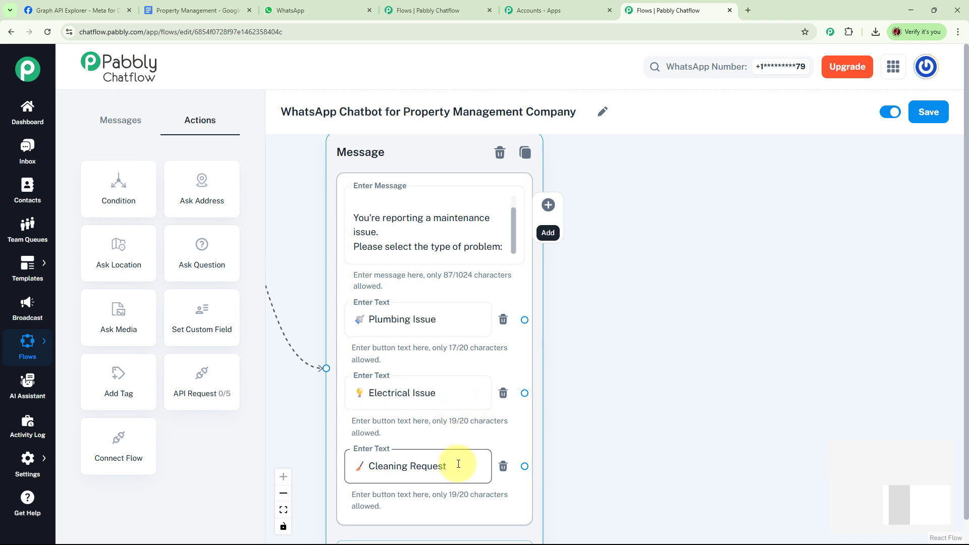
{"action": "left_click", "coordinate": [660, 362]}
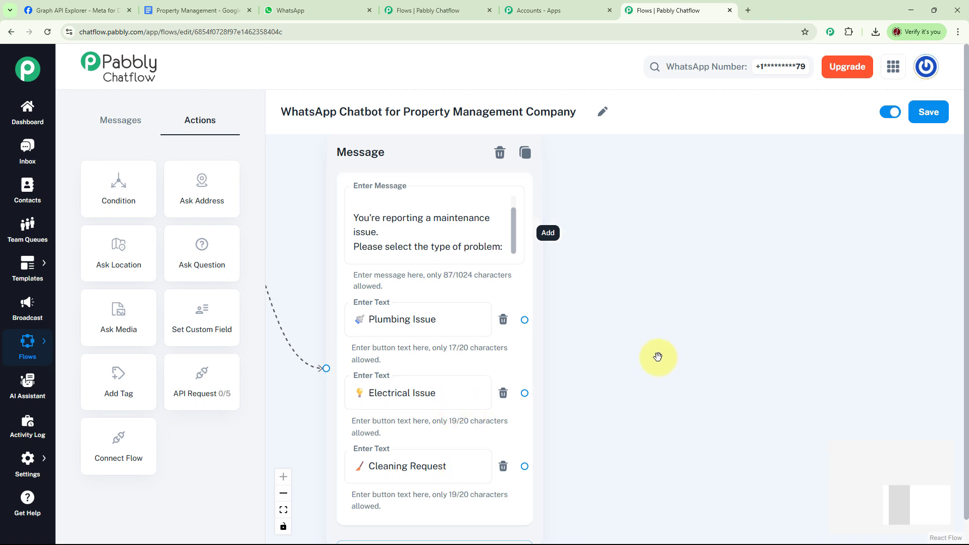
Connect a text and button message to Plumbing Issue: "📌 *Thanks!* ✅ Your maintenance request has been logged!", including the 24-hour notice and urgent-help phone number
{"action": "left_click", "coordinate": [525, 320]}
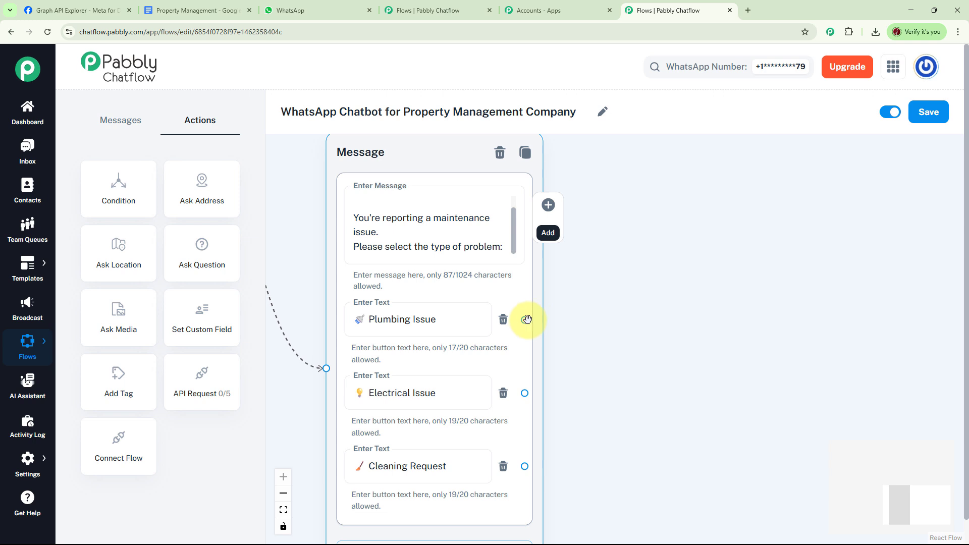
{"action": "left_click_drag", "start_coordinate": [527, 319], "coordinate": [645, 191]}
{"action": "left_click", "coordinate": [656, 222]}
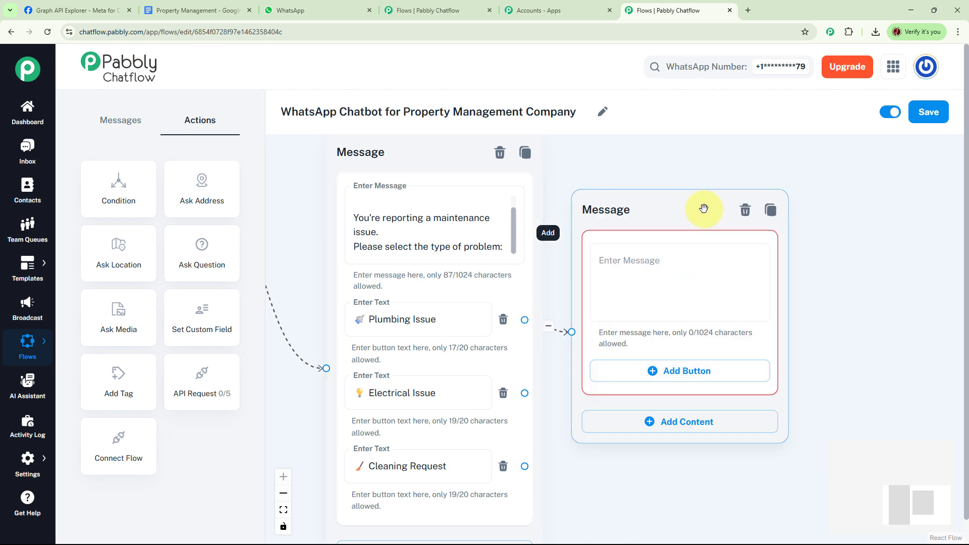
{"action": "left_click", "coordinate": [680, 231]}
{"action": "key", "text": "ctrl+v"}
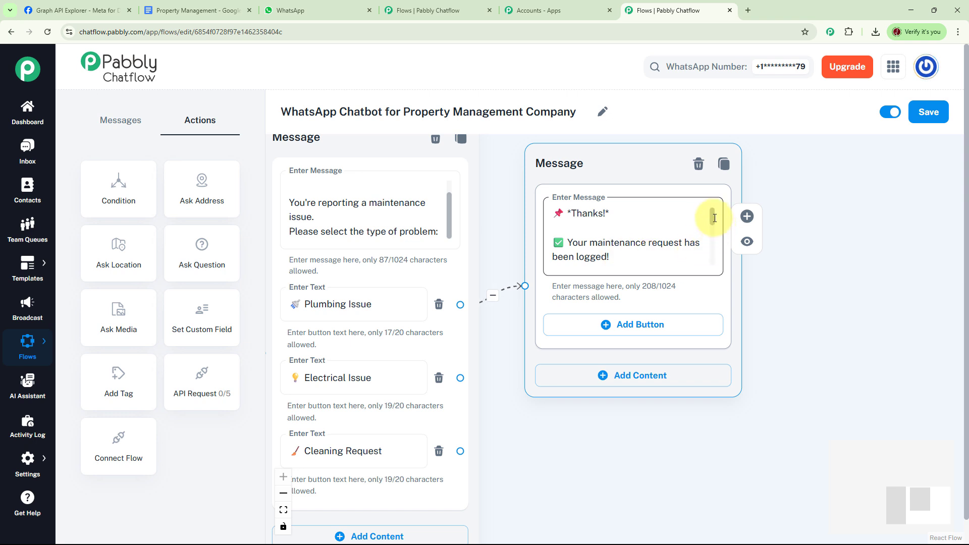
{"action": "left_click_drag", "start_coordinate": [715, 218], "coordinate": [719, 241]}
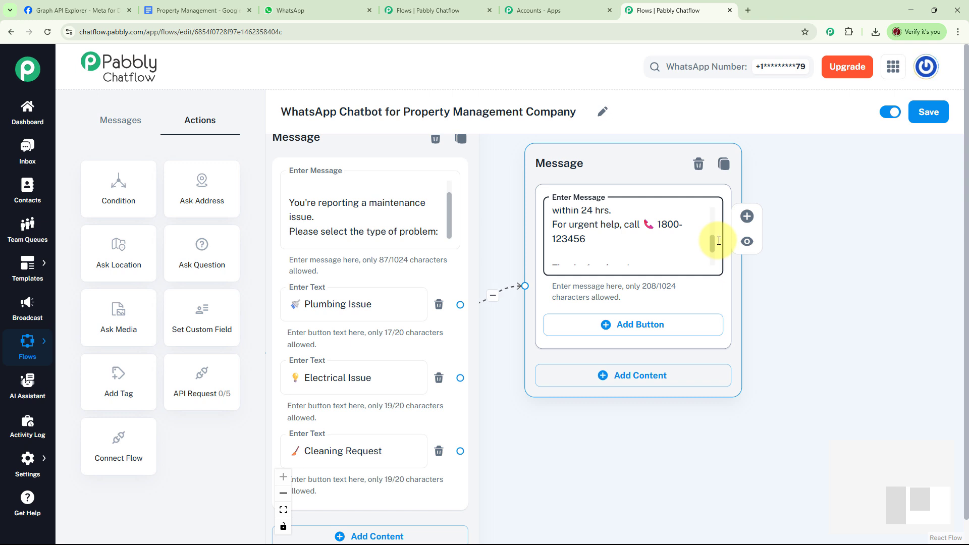
Connect the 💡 Electrical Issue and 🧹 Cleaning Request buttons to the existing message confirming the logged maintenance request
{"action": "mouse_move", "coordinate": [719, 240]}
{"action": "left_mouse_down"}
{"action": "mouse_move", "coordinate": [722, 257]}
{"action": "mouse_move", "coordinate": [720, 222]}
{"action": "left_mouse_up"}
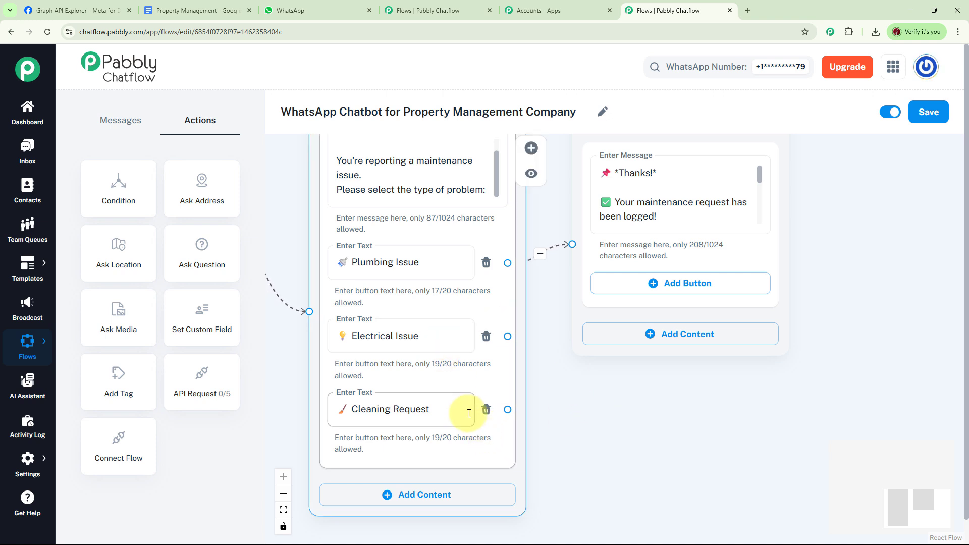
{"action": "left_click", "coordinate": [628, 407]}
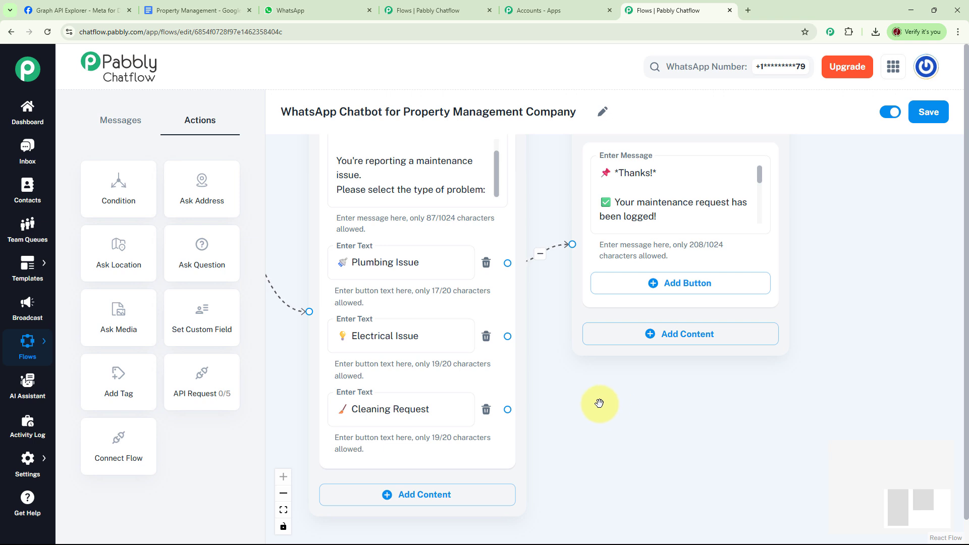
{"action": "left_click_drag", "start_coordinate": [507, 336], "coordinate": [572, 245]}
{"action": "left_click_drag", "start_coordinate": [508, 409], "coordinate": [571, 245]}
Connect a text and button message to the Lease Updates button: "📄 What would you like to know about lease?"
{"action": "scroll", "coordinate": [597, 402], "scroll_direction": "down", "scroll_amount": 2}
{"action": "left_click_drag", "start_coordinate": [298, 309], "coordinate": [602, 347]}
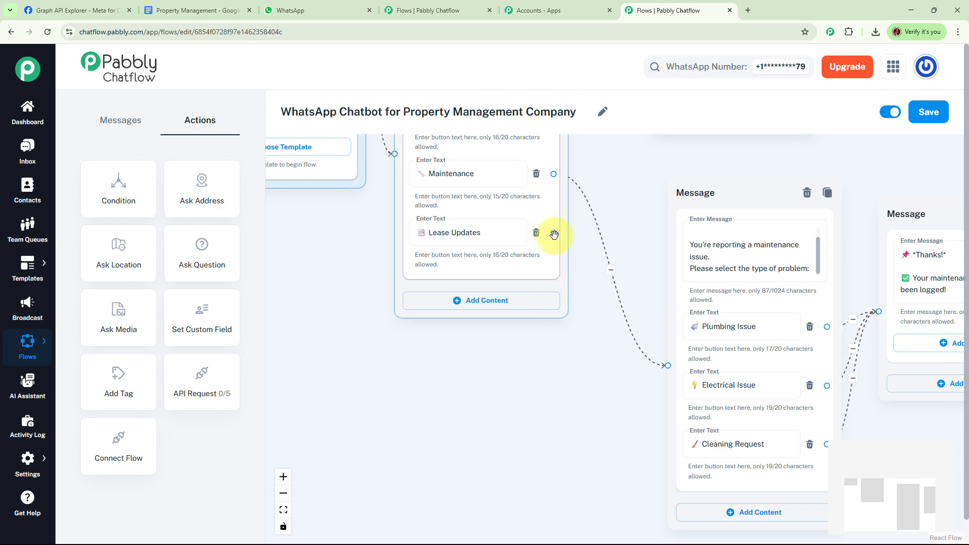
{"action": "left_click_drag", "start_coordinate": [554, 233], "coordinate": [432, 363]}
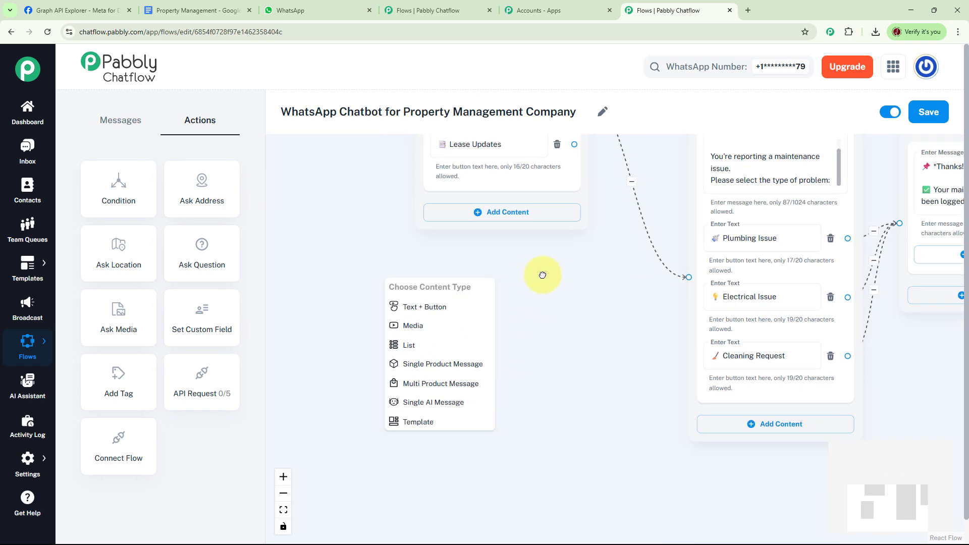
{"action": "left_click", "coordinate": [480, 254]}
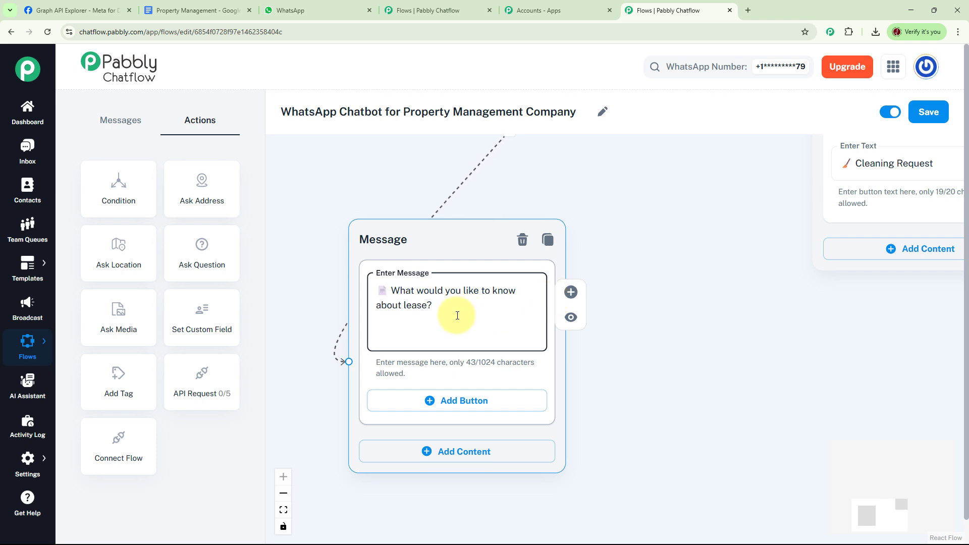
{"action": "left_click", "coordinate": [642, 321]}
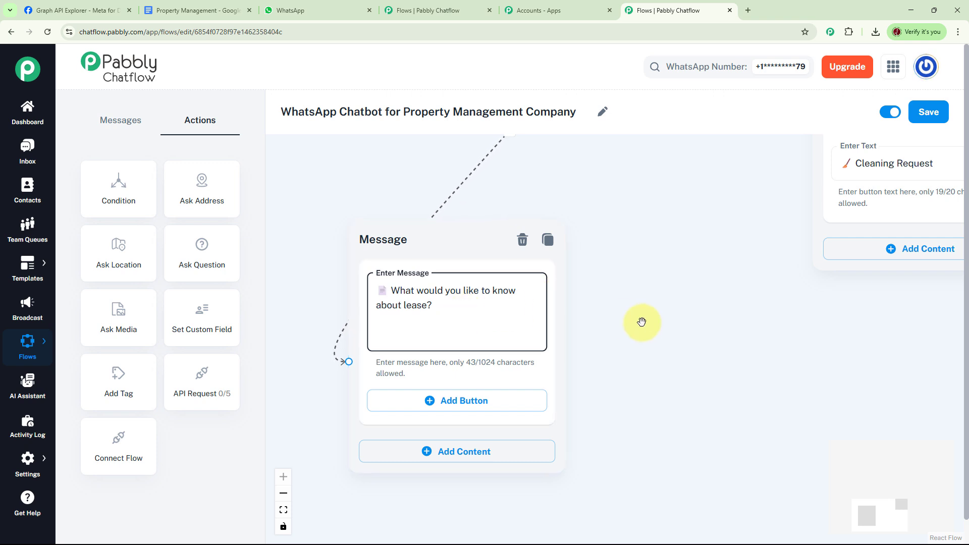
Add a reply button named 📅 Lease Expiry to the lease question message
{"action": "left_click", "coordinate": [461, 400]}
{"action": "left_click", "coordinate": [430, 410]}
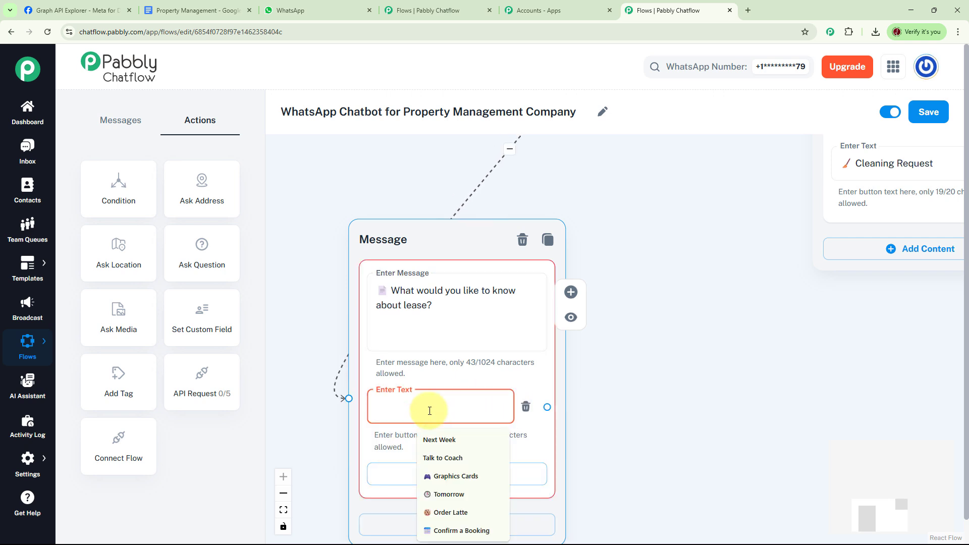
{"action": "type", "text": "📅 Lease Expiry"}
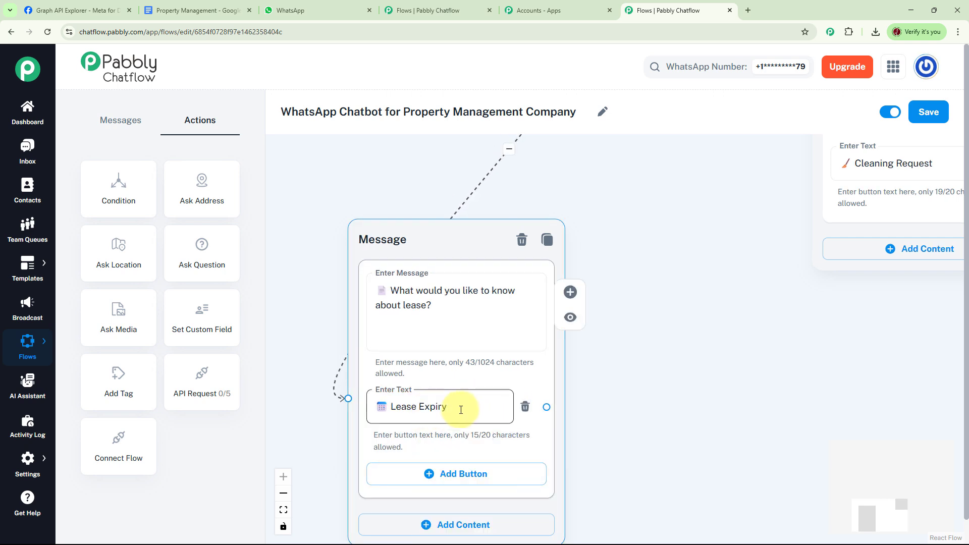
{"action": "left_click", "coordinate": [605, 404]}
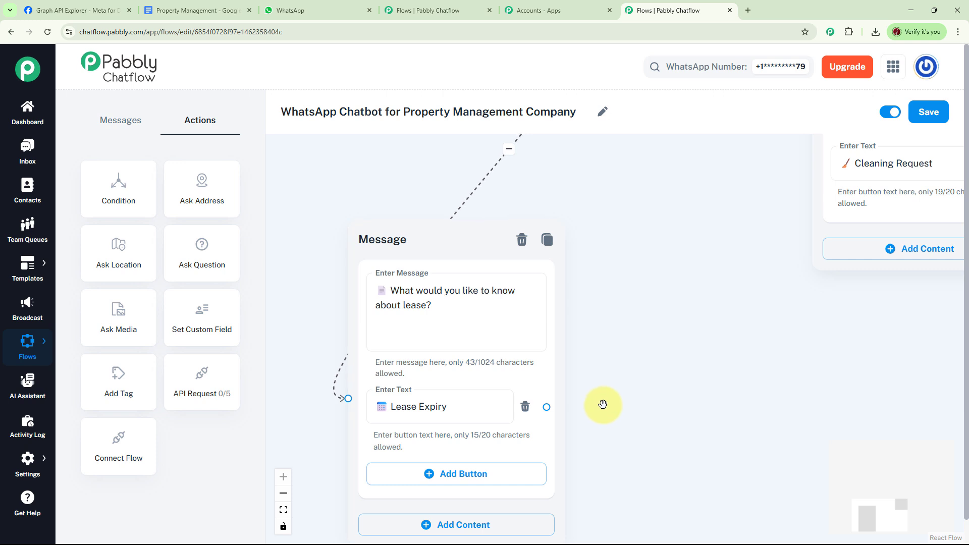
Connect a text and button message to Lease Expiry: "📅 Your lease expires on 30 June 25. Need help renewing?"
{"action": "left_click_drag", "start_coordinate": [603, 404], "coordinate": [569, 402]}
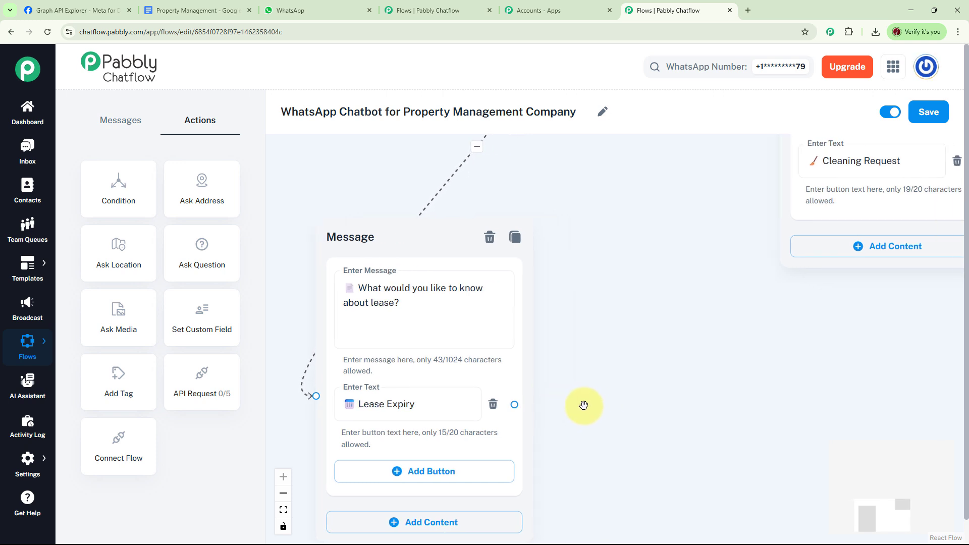
{"action": "left_click_drag", "start_coordinate": [515, 405], "coordinate": [630, 275]}
{"action": "left_click", "coordinate": [643, 307]}
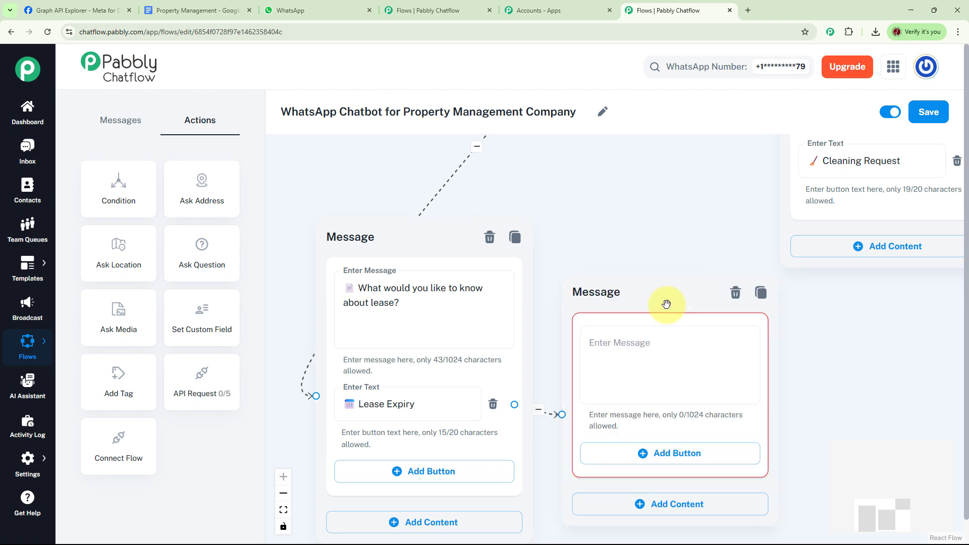
{"action": "left_click", "coordinate": [633, 319]}
{"action": "type", "text": "📅 Your lease expires on 30 June 25. Need help renewing?"}
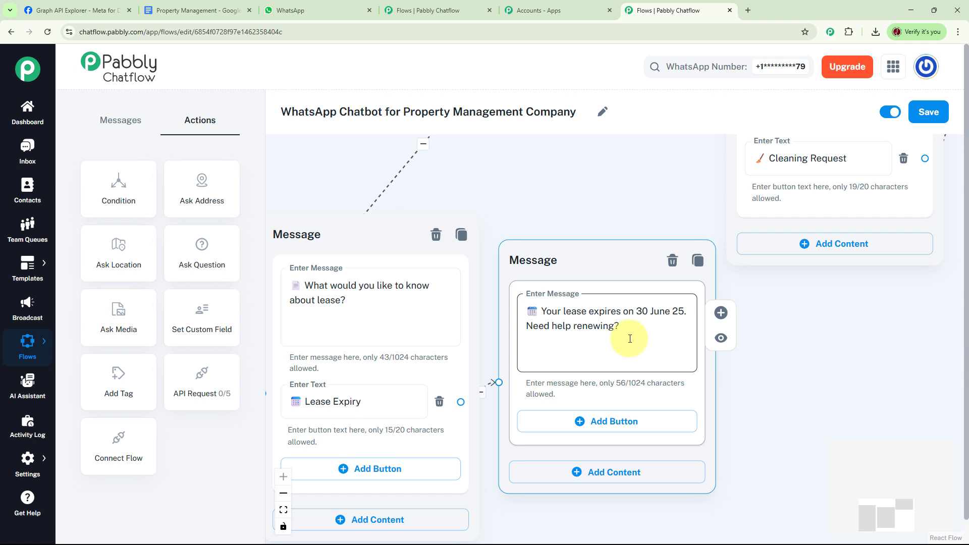
Add a reply button named 🔁 Renew Lease to the lease expiry message
{"action": "left_click", "coordinate": [613, 421]}
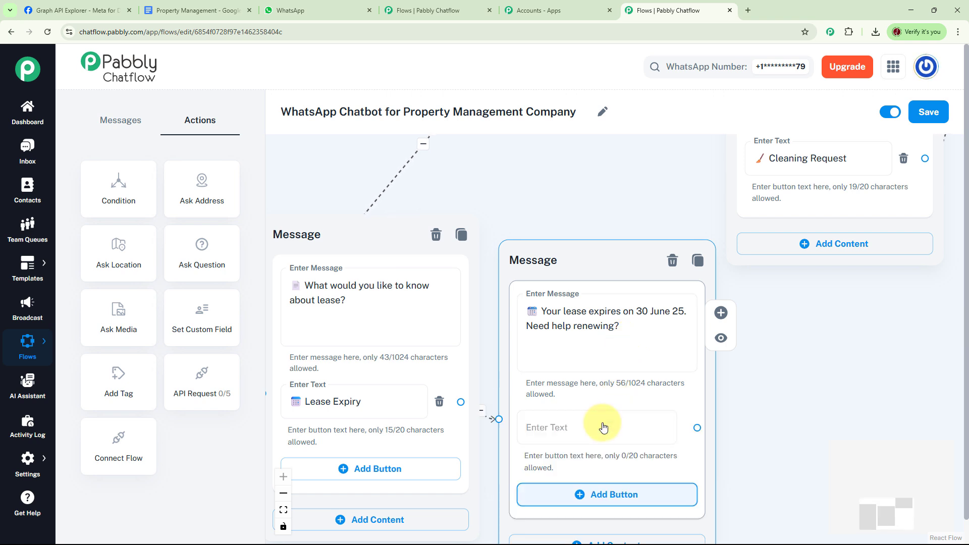
{"action": "left_click", "coordinate": [602, 430]}
{"action": "type", "text": "🔁 Renew Lease"}
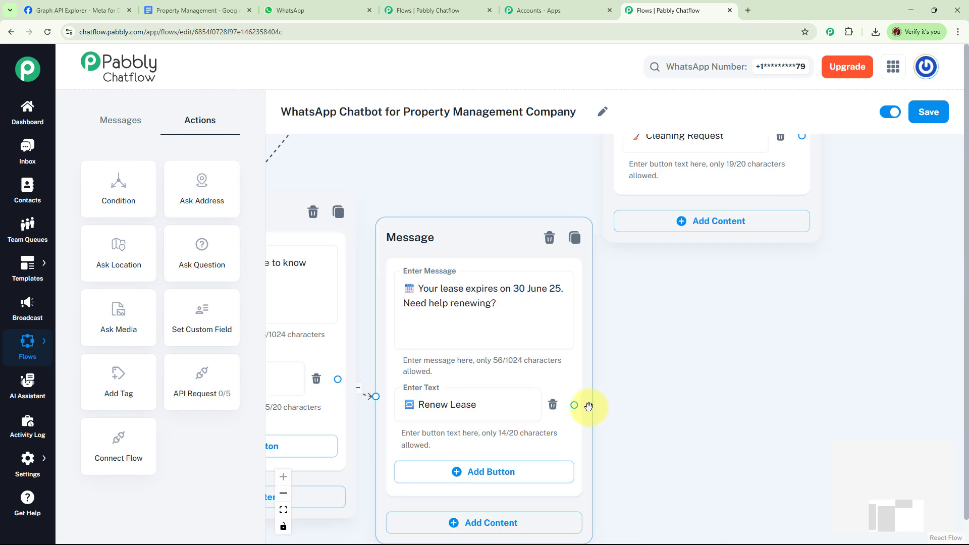
Connect a text and button message to Renew Lease: "📋 *Renewal request received!*", promising the updated lease by registered email in 24–48 hrs, plus thanks
{"action": "left_click_drag", "start_coordinate": [575, 404], "coordinate": [710, 359]}
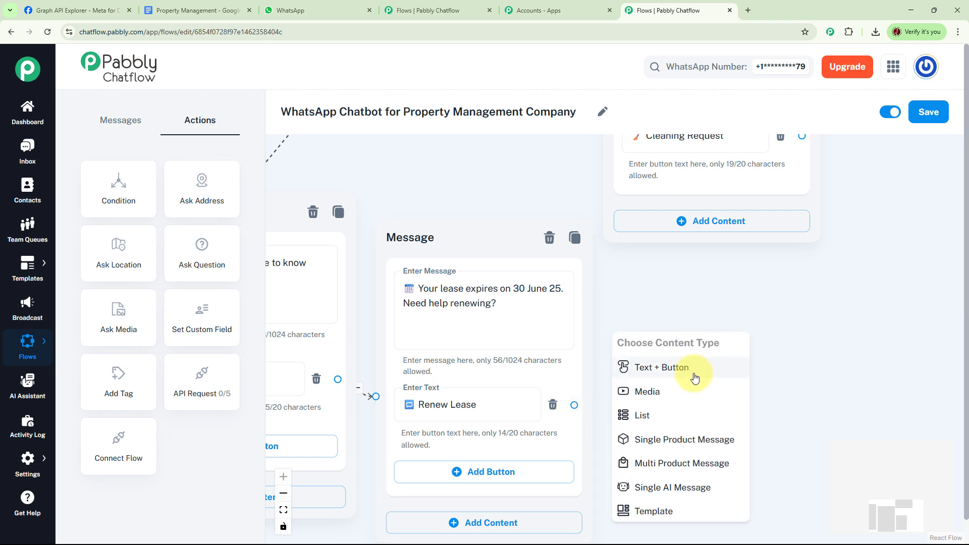
{"action": "left_click", "coordinate": [695, 378]}
{"action": "left_click", "coordinate": [497, 339]}
{"action": "key", "text": "ctrl+v"}
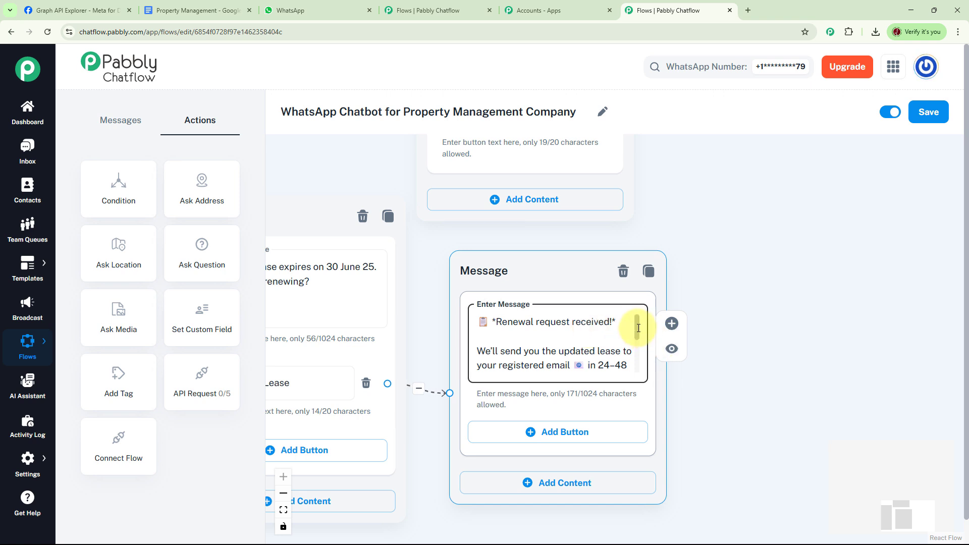
{"action": "left_click_drag", "start_coordinate": [638, 328], "coordinate": [640, 363]}
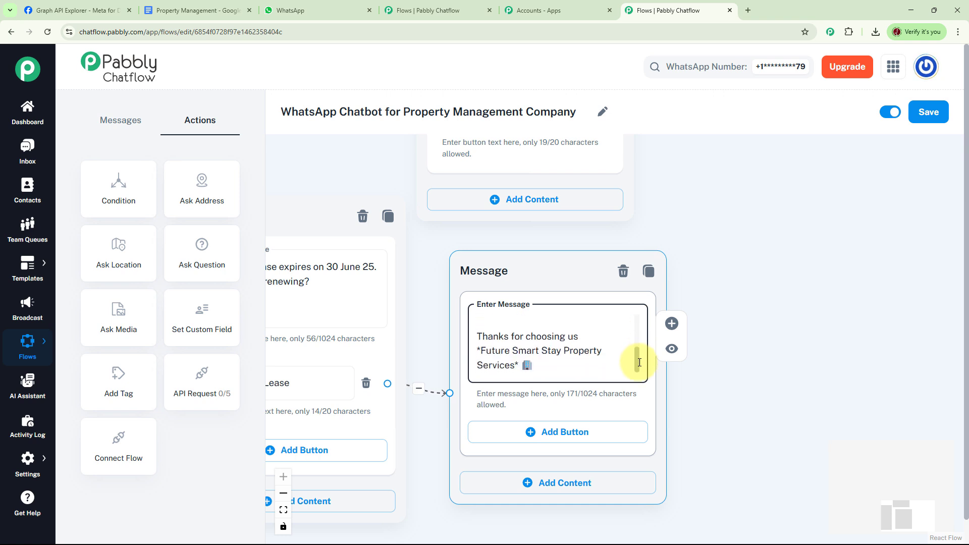
Look over the whole chatbot flow and save it
{"action": "scroll", "coordinate": [732, 333], "scroll_direction": "down", "scroll_amount": 10}
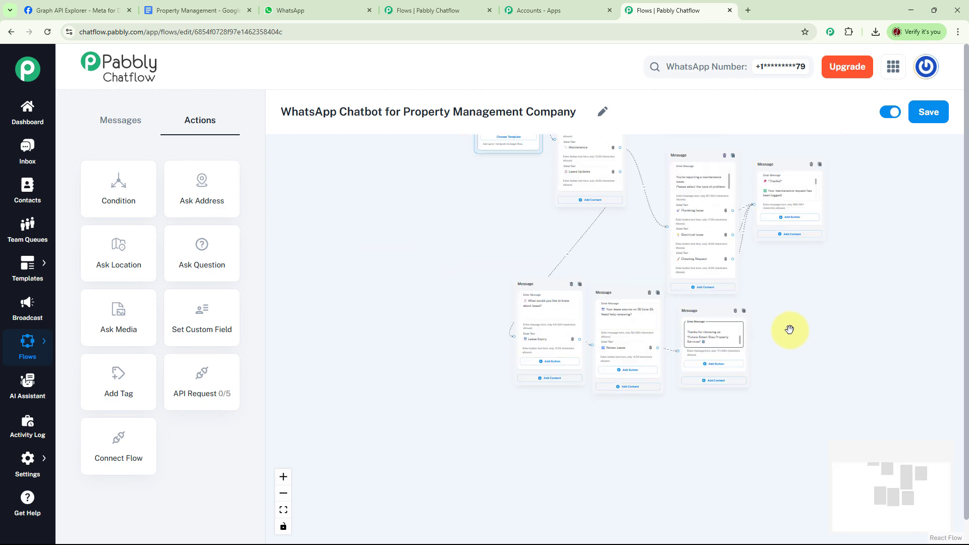
{"action": "left_click_drag", "start_coordinate": [729, 404], "coordinate": [727, 413]}
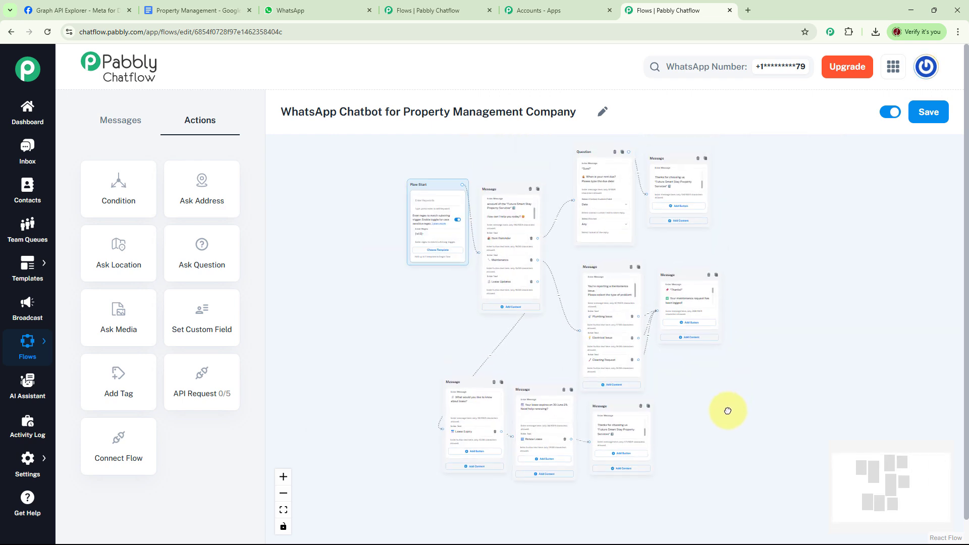
{"action": "left_click", "coordinate": [925, 122]}
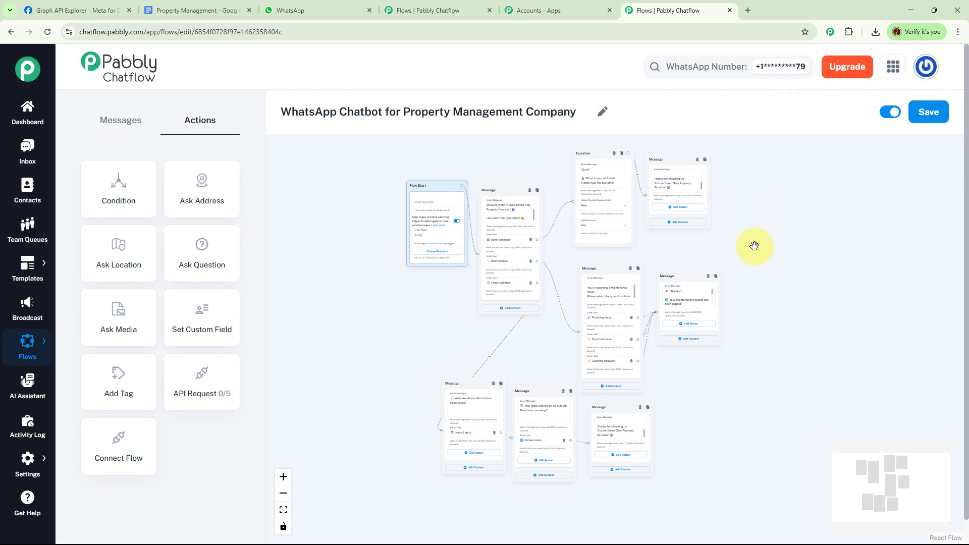
Switch to WhatsApp and clear the chat with Future Smart Stay Property Services
{"action": "left_click", "coordinate": [326, 8]}
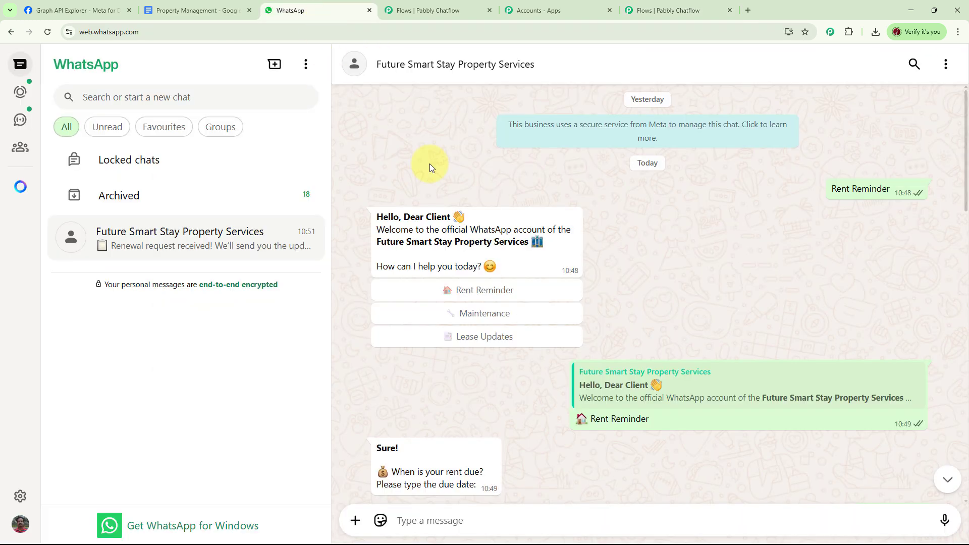
{"action": "left_click", "coordinate": [946, 64]}
{"action": "left_click", "coordinate": [893, 281]}
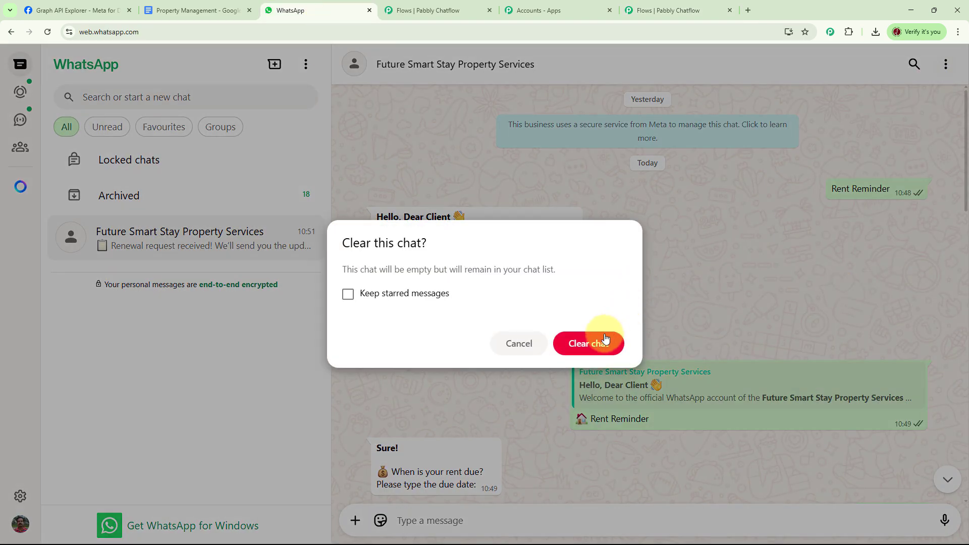
{"action": "left_click", "coordinate": [596, 336]}
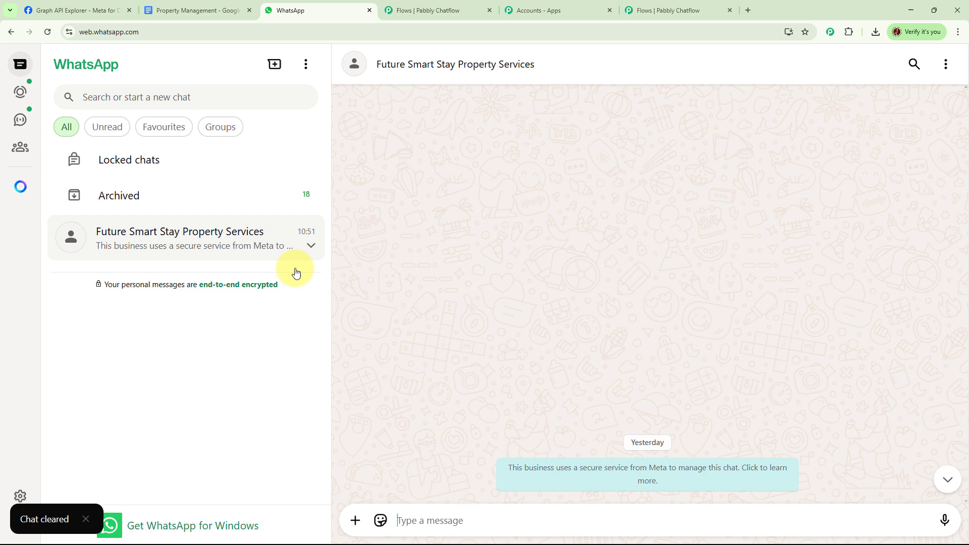
Test the lease branch by sending "Lease Update" and answering the bot with Lease Updates, Lease Expiry and Renew Lease
{"action": "left_click", "coordinate": [456, 516]}
{"action": "type", "text": "Lease Update"}
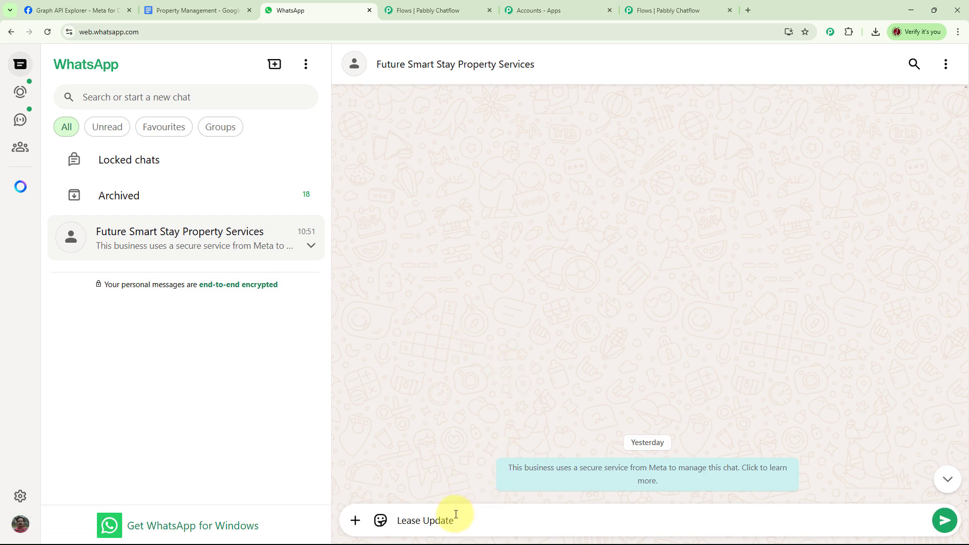
{"action": "key", "text": "Return"}
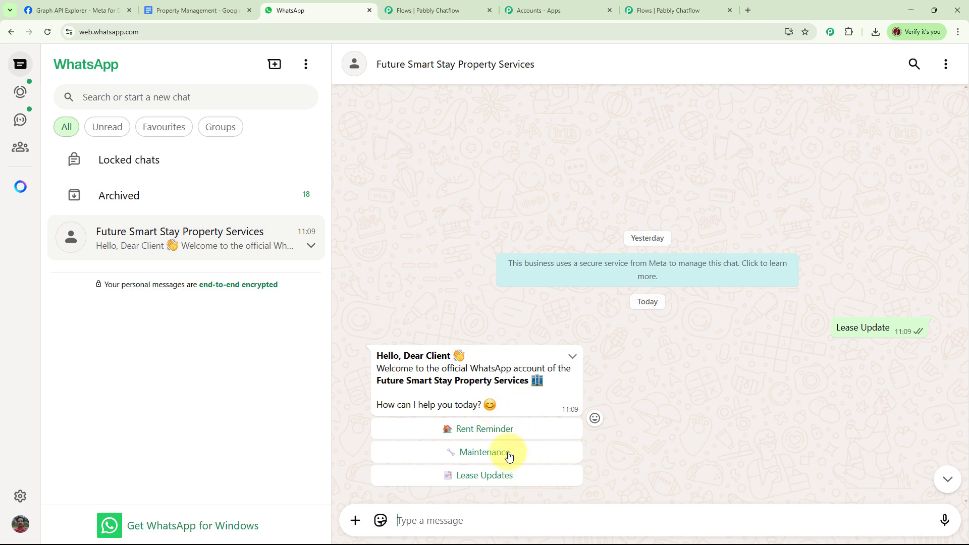
{"action": "left_click", "coordinate": [519, 480]}
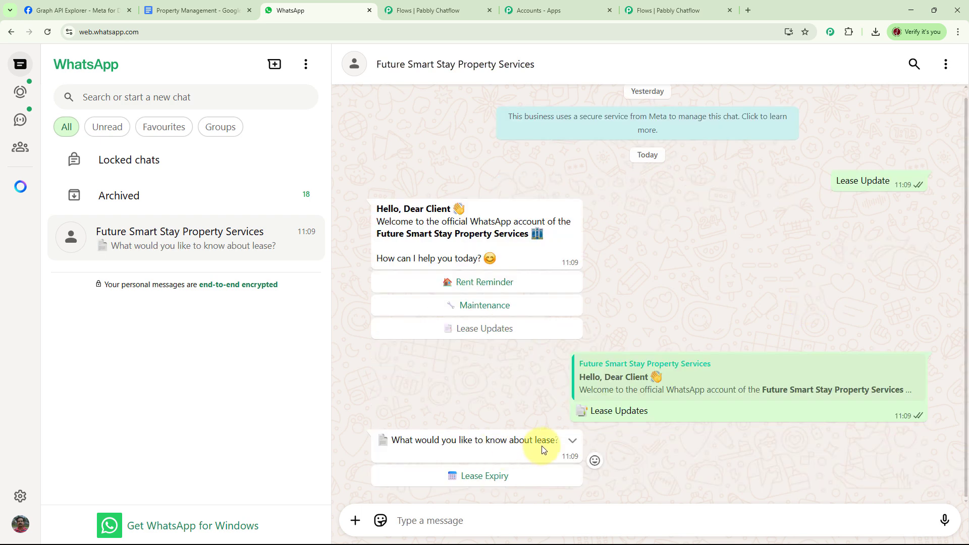
{"action": "left_click", "coordinate": [493, 476]}
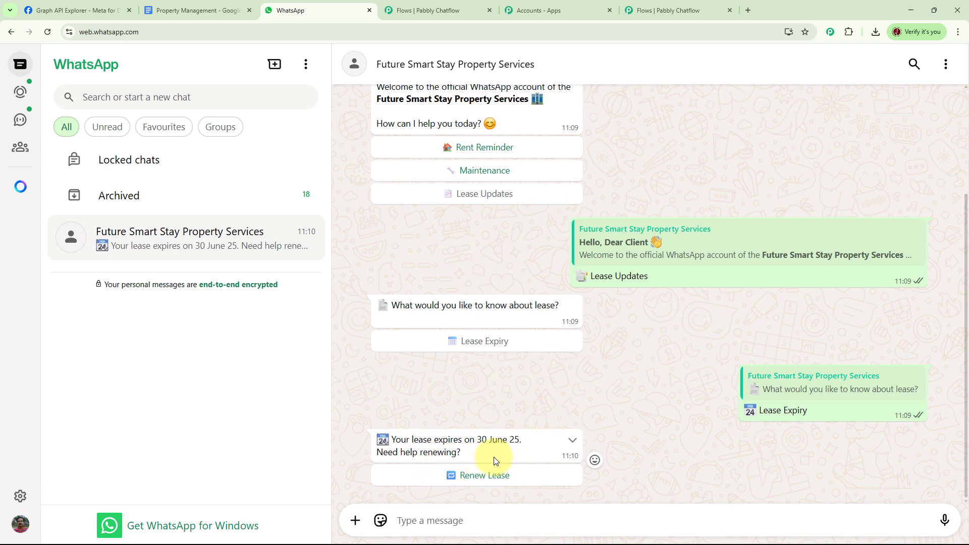
{"action": "left_click", "coordinate": [474, 477]}
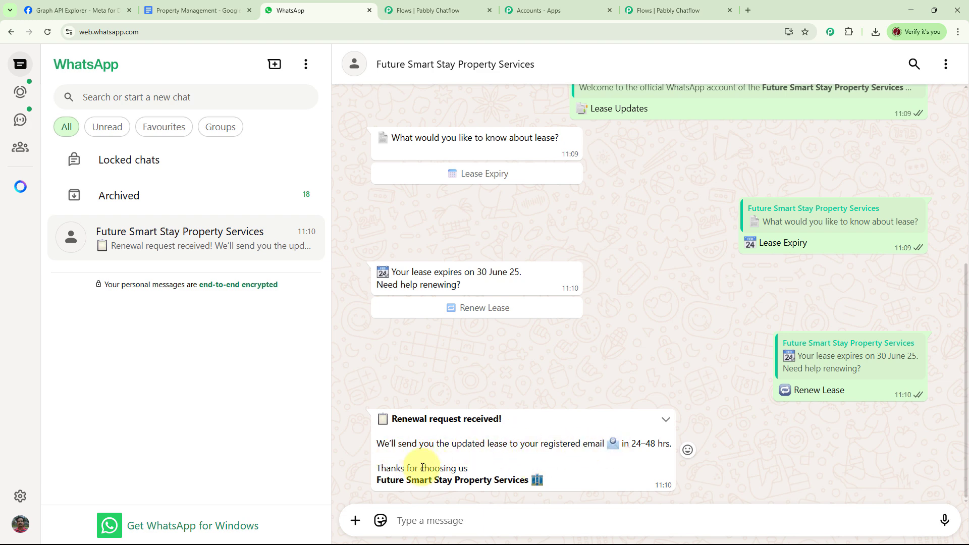
Test the rent branch by choosing Rent Reminder in the welcome message and replying with the due date 10
{"action": "scroll", "coordinate": [656, 414], "scroll_direction": "up", "scroll_amount": 6}
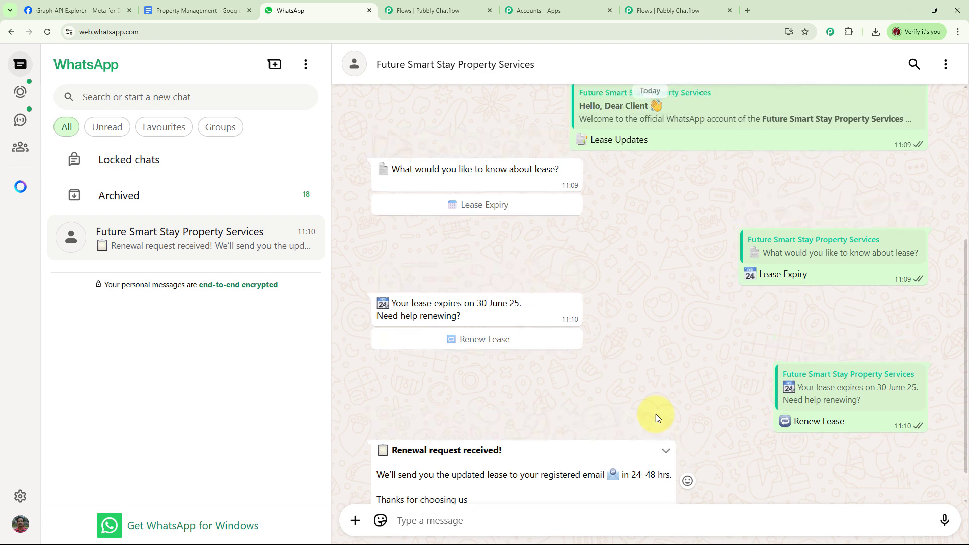
{"action": "left_click", "coordinate": [487, 283]}
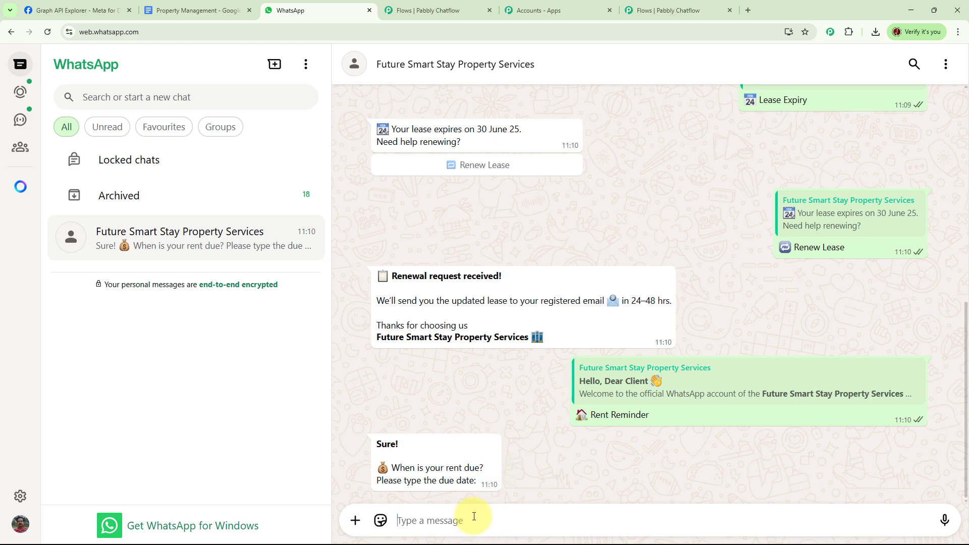
{"action": "type", "text": "10"}
{"action": "key", "text": "Return"}
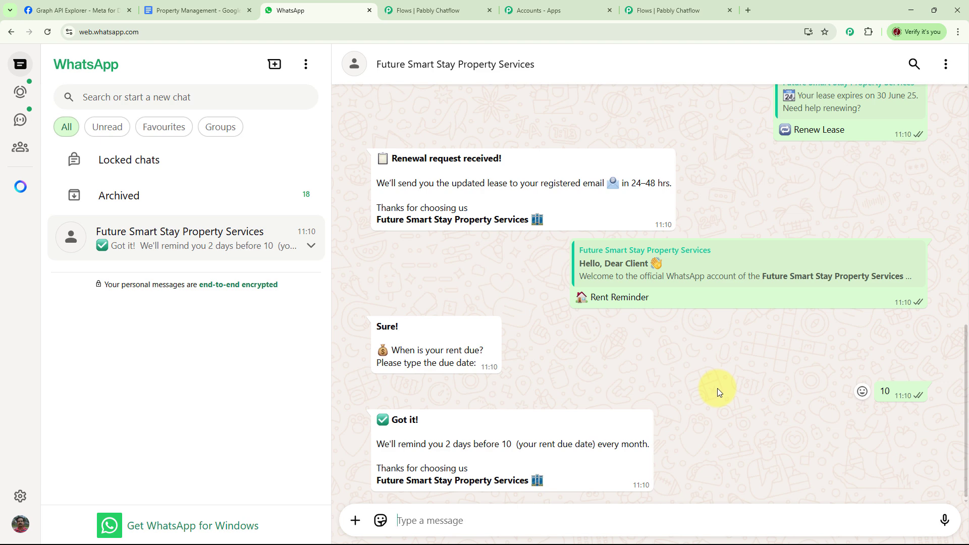
Switch back to Pabbly Chatflow and open its dashboard
{"action": "left_click", "coordinate": [659, 14]}
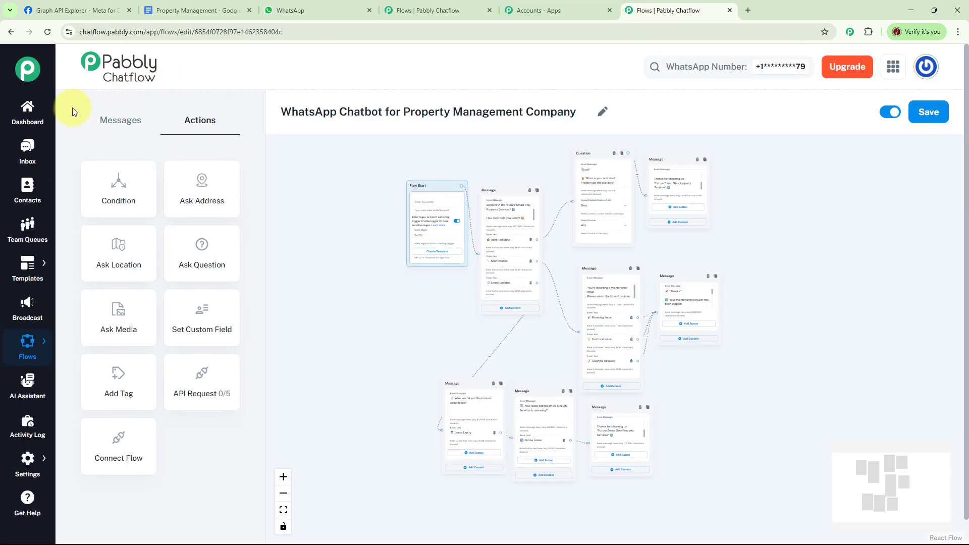
{"action": "left_click", "coordinate": [27, 111]}
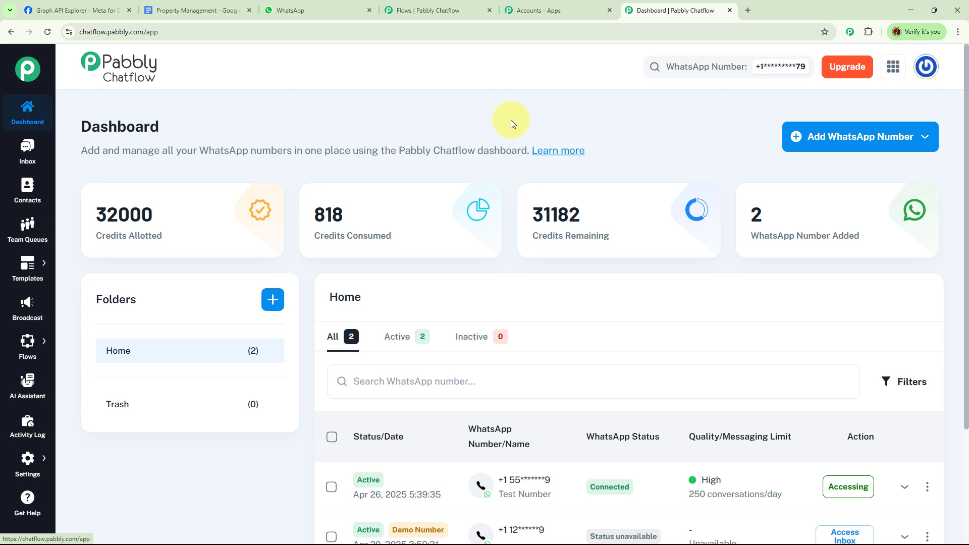